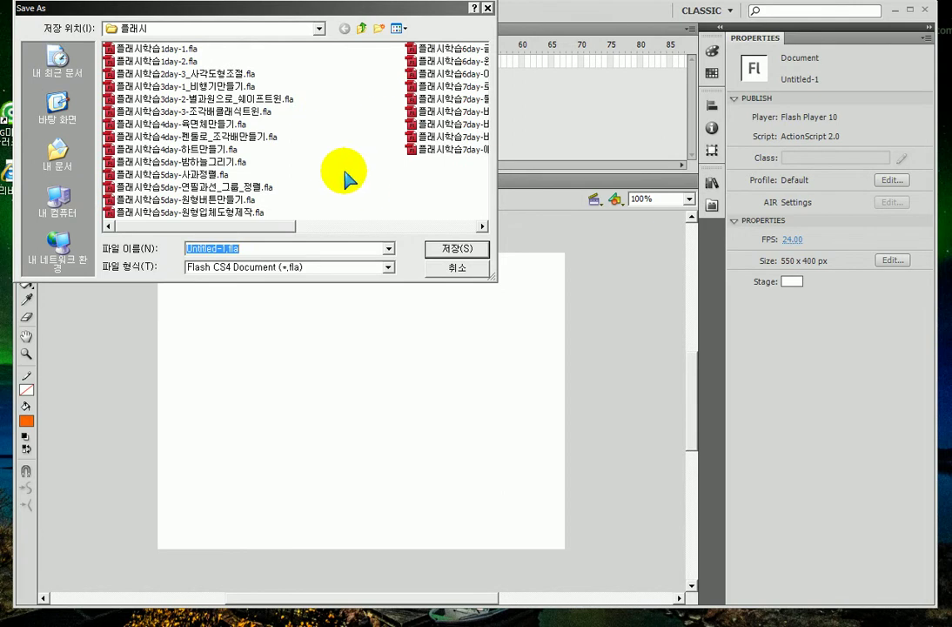
Step: Save the new Flash document as 플래시학습8day_차와구름.fla in the 플래시 folder
left_click(435, 149)
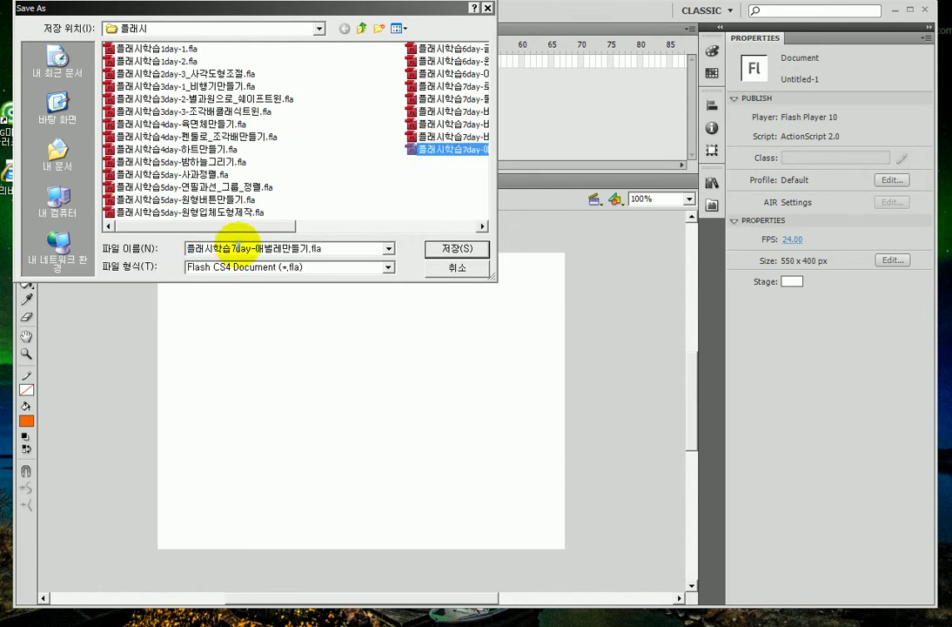
double_click(237, 248)
left_click_drag(238, 247, 403, 271)
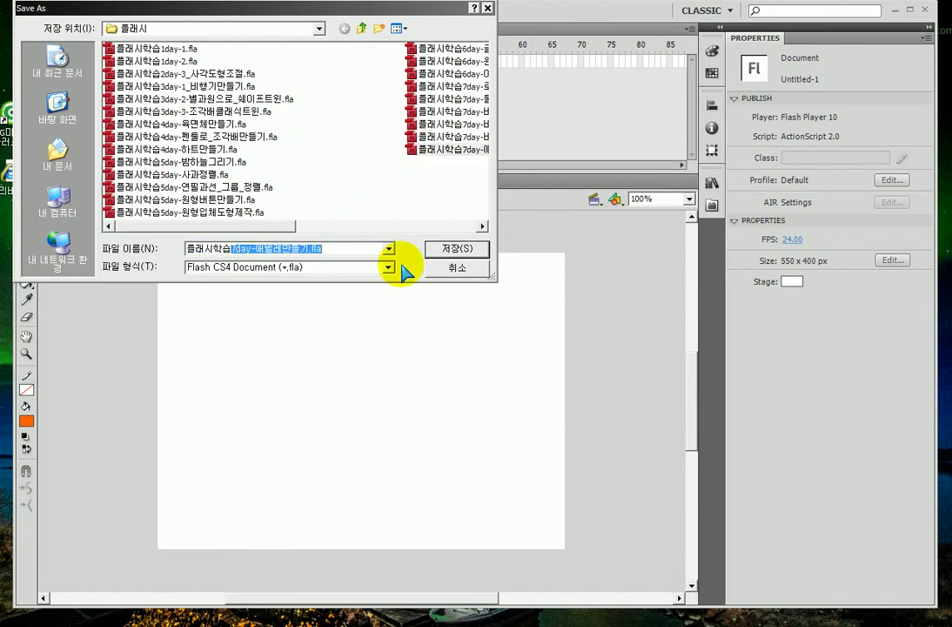
type("8d")
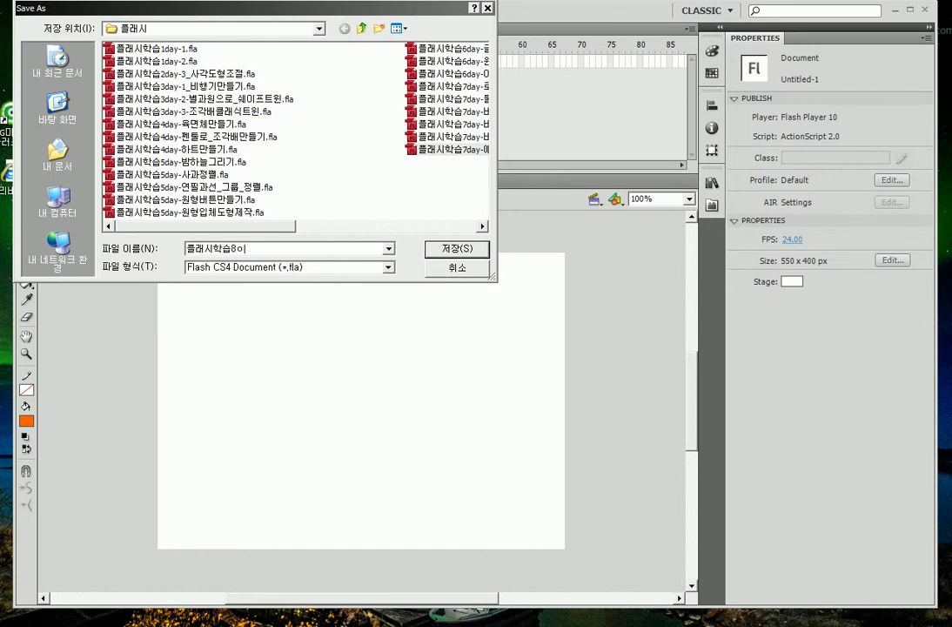
type("ay_")
type("차시")
type("구름")
key("Return")
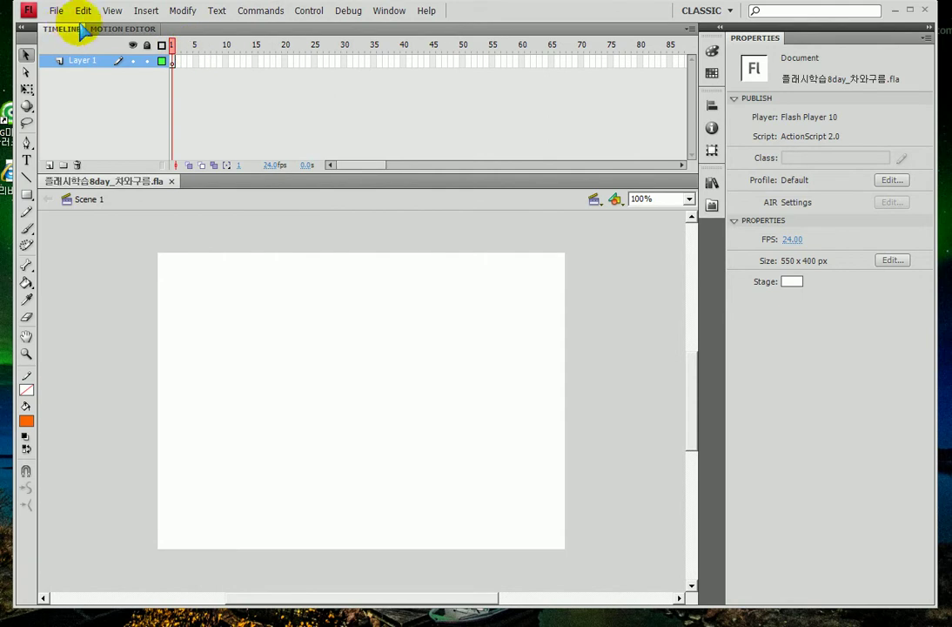
left_click(58, 12)
mouse_move(99, 202)
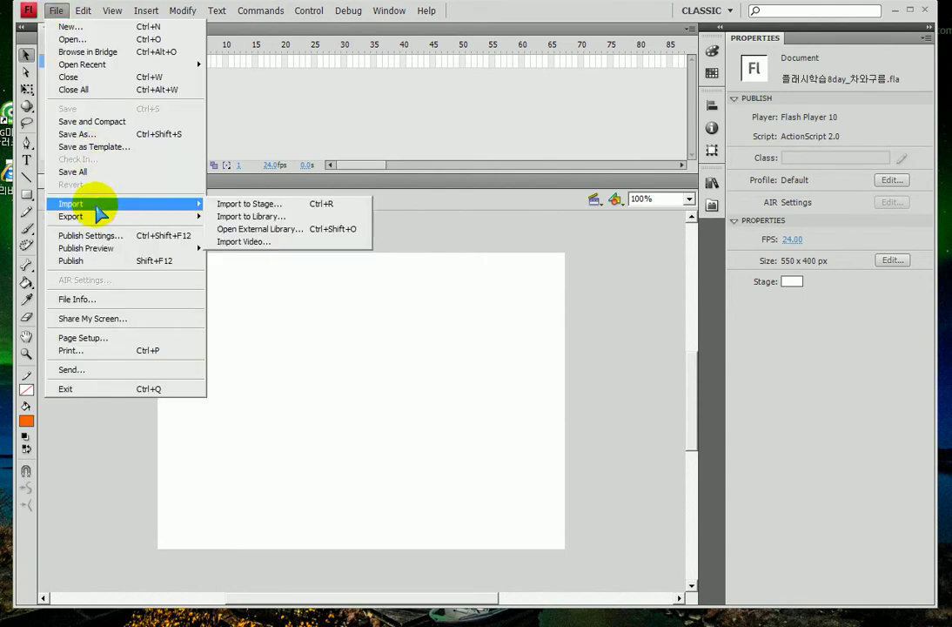
left_click(258, 203)
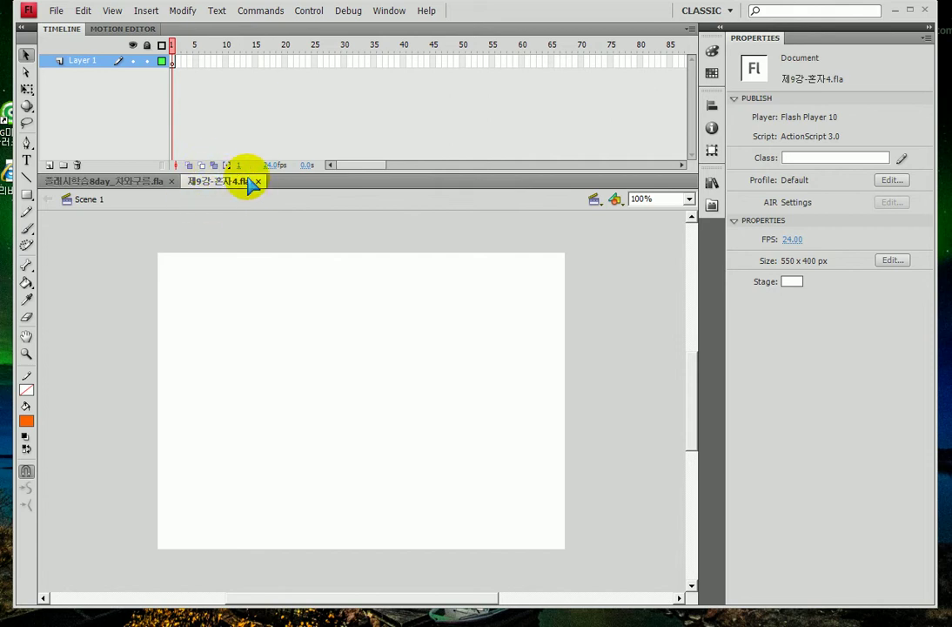
Step: Copy the library items 구름 and car from 제9강-혼자4.fla into the library of 플래시학습8day_차와구름.fla
left_click(711, 184)
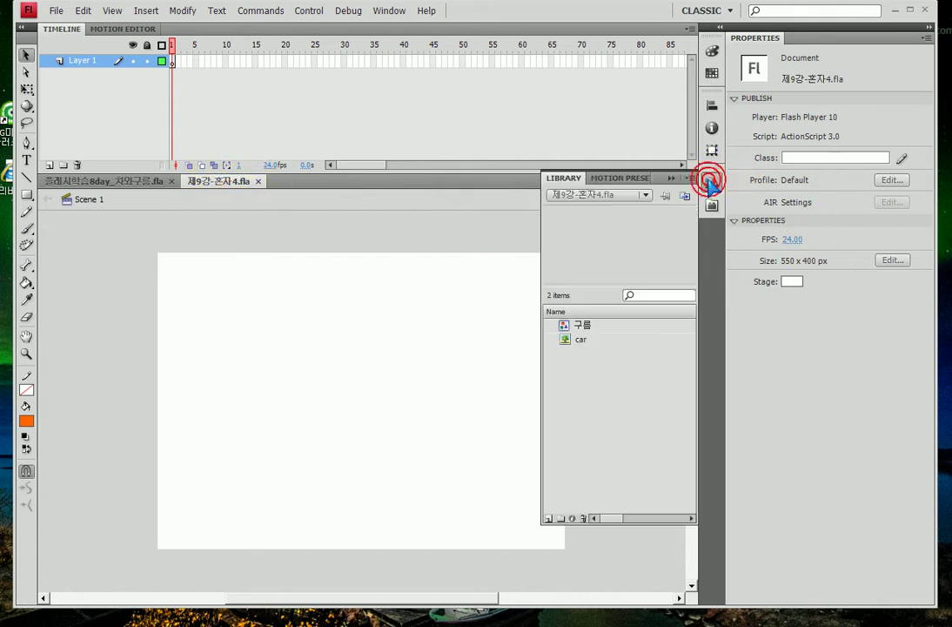
left_click(581, 323)
left_click(579, 338)
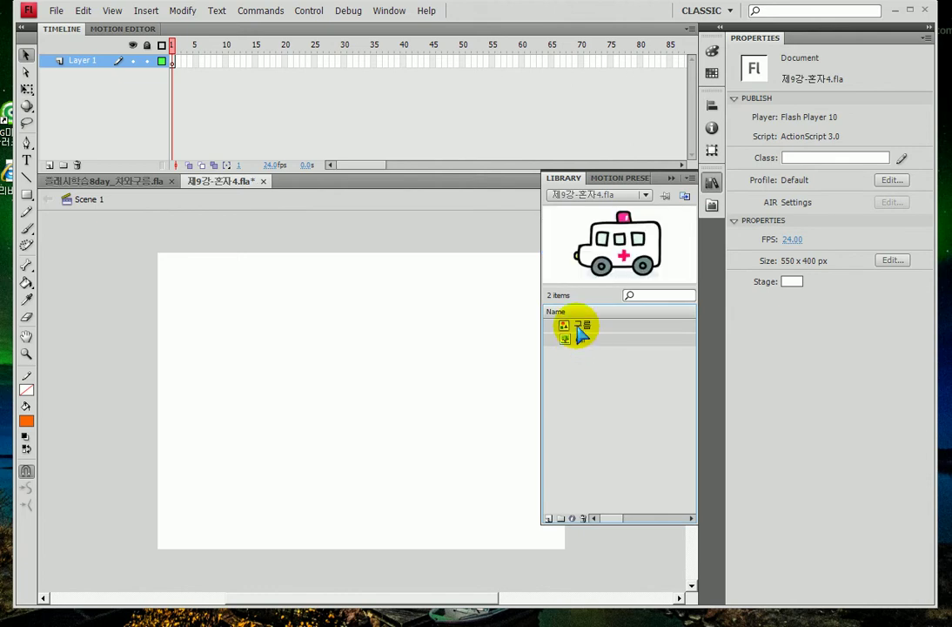
left_click(98, 182)
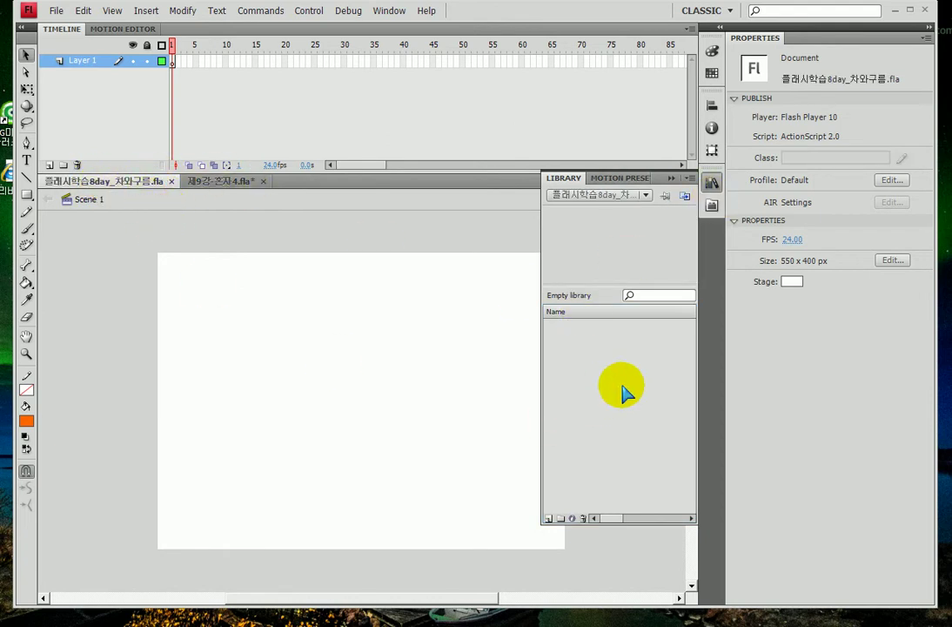
key("ctrl+v")
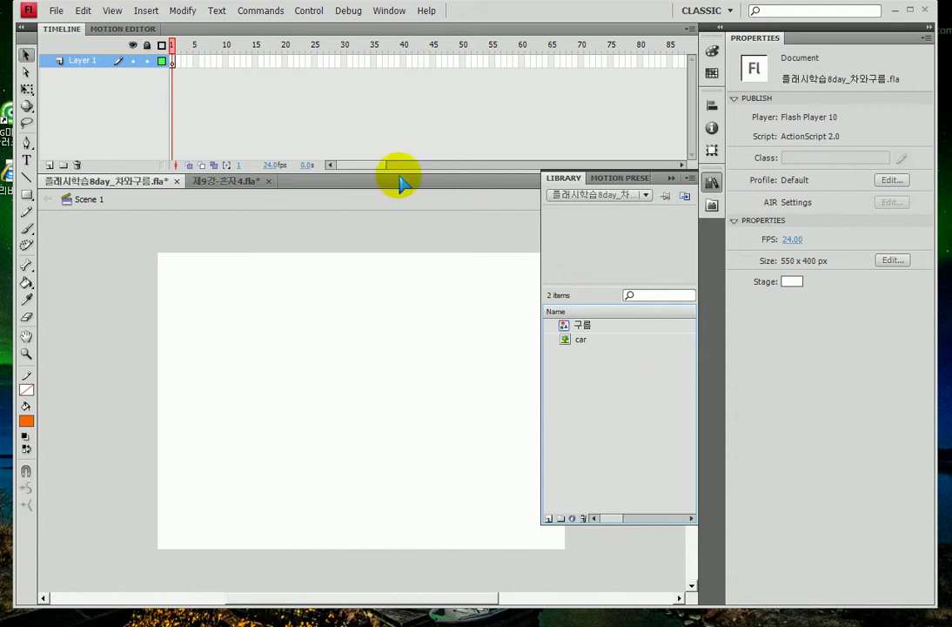
Step: Set up the Pencil tool with a brown stroke colour and a stroke thickness of 14.55
left_click(215, 179)
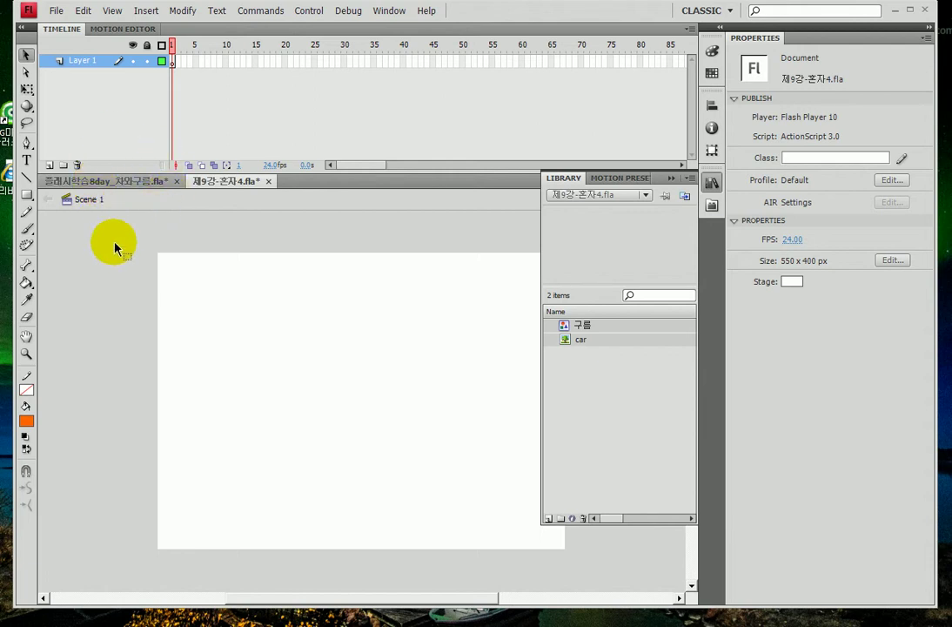
key("ctrl+l")
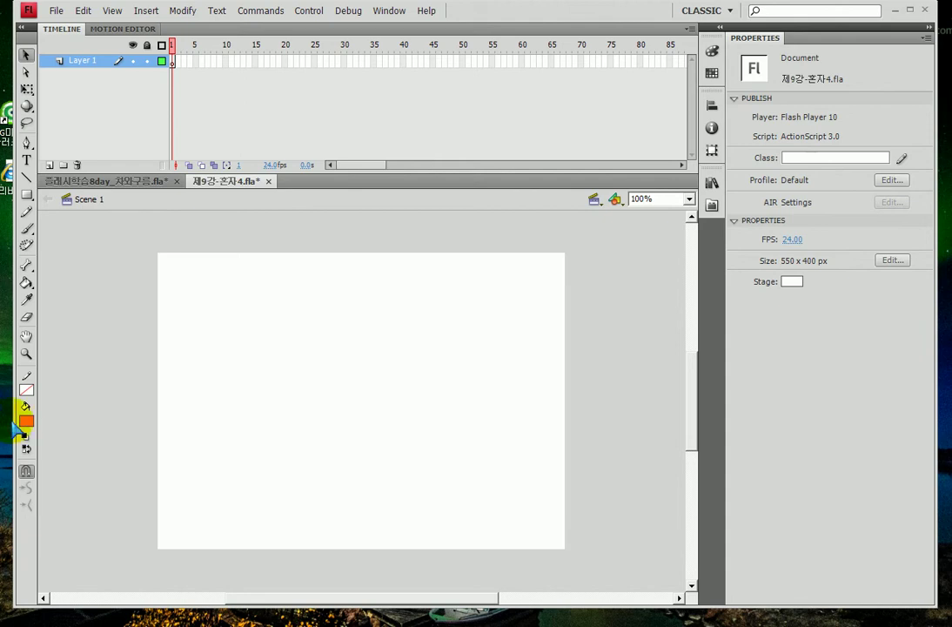
left_click(27, 385)
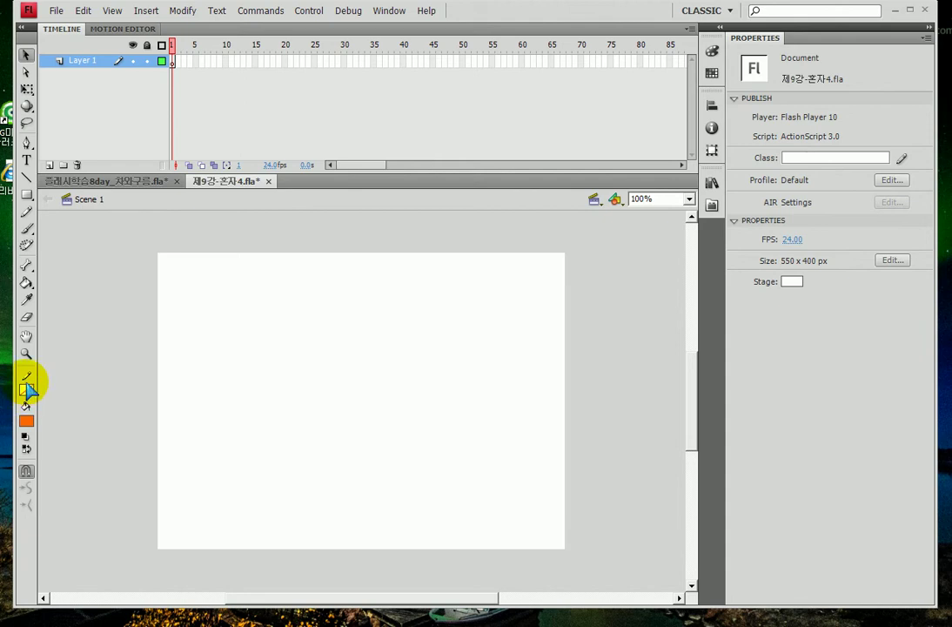
left_click(27, 387)
left_click(53, 404)
left_click(29, 386)
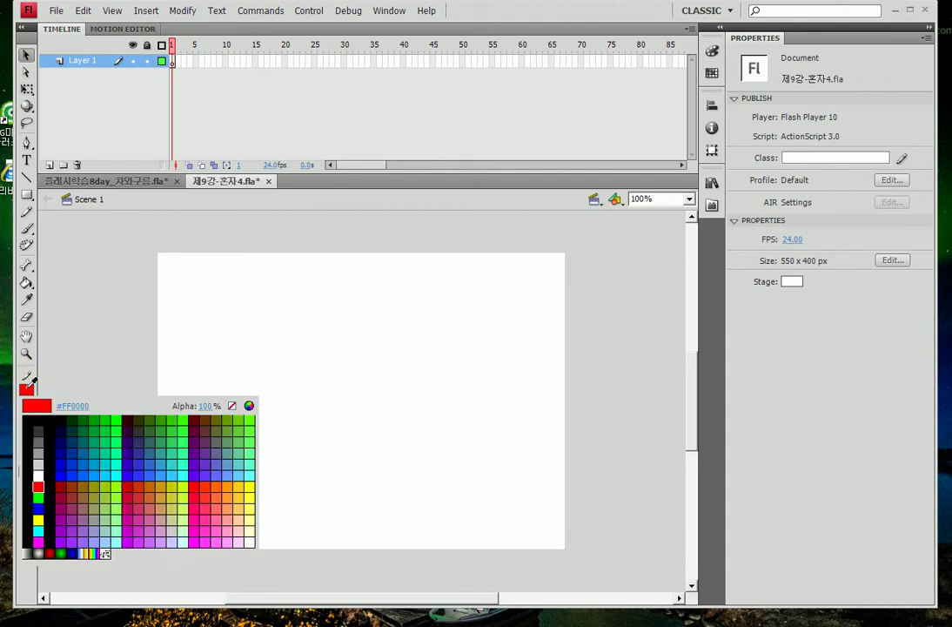
left_click(82, 489)
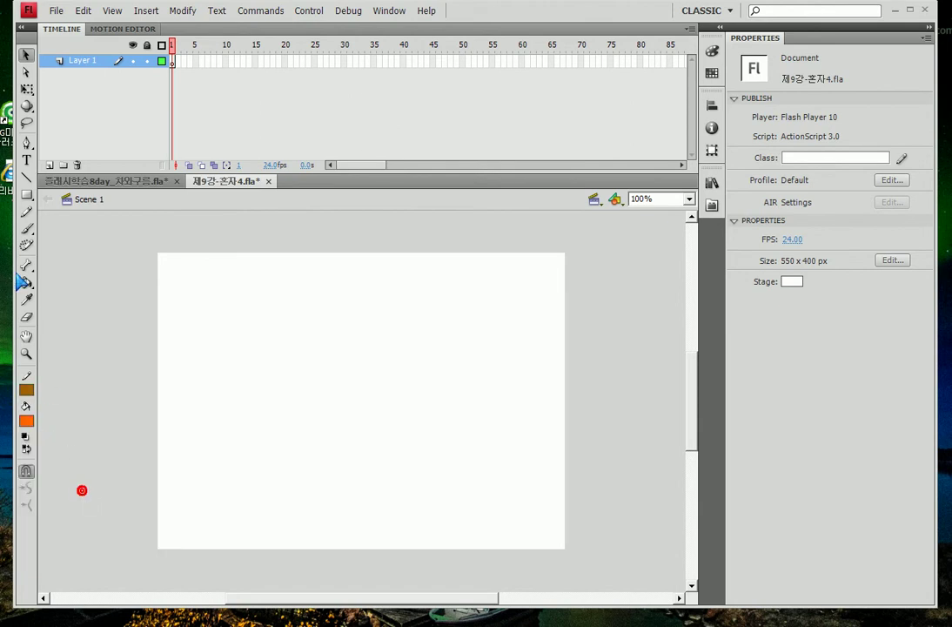
left_click(26, 211)
left_click_drag(786, 138, 790, 137)
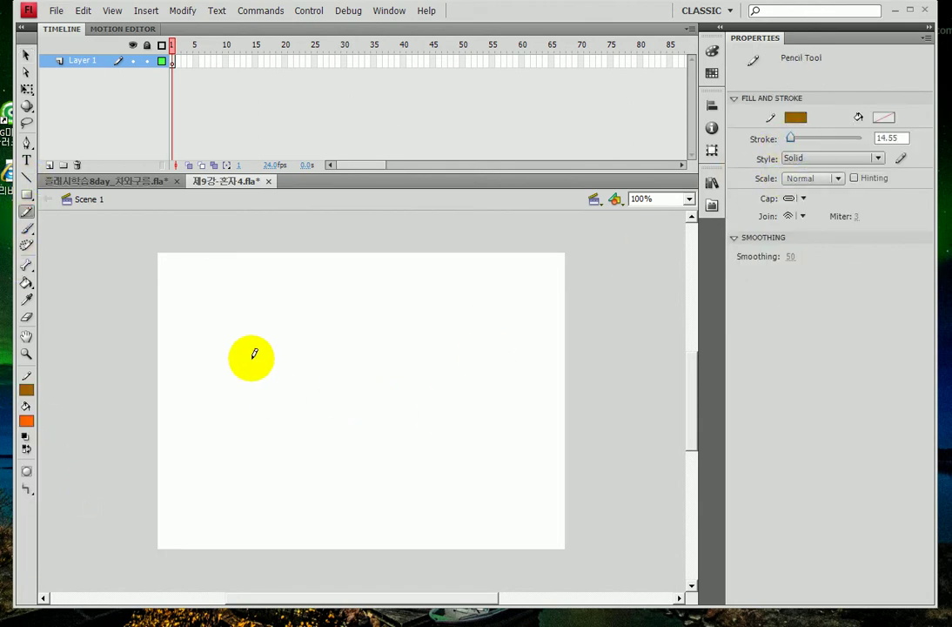
Step: Draw two wavy brown lines across the stage of 제9강-혼자4.fla with the Pencil tool
mouse_move(218, 353)
left_mouse_down()
mouse_move(302, 350)
mouse_move(361, 365)
mouse_move(539, 455)
mouse_move(596, 449)
left_mouse_up()
left_click_drag(188, 438, 261, 439)
key("ctrl+z")
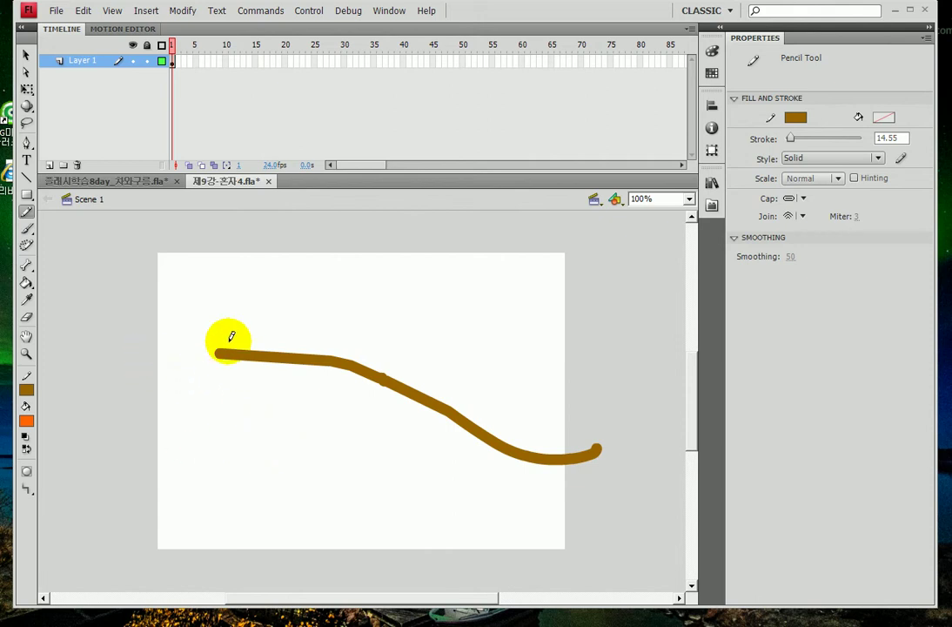
left_click_drag(217, 352, 127, 353)
mouse_move(146, 444)
left_mouse_down()
mouse_move(331, 435)
mouse_move(498, 488)
mouse_move(616, 496)
left_mouse_up()
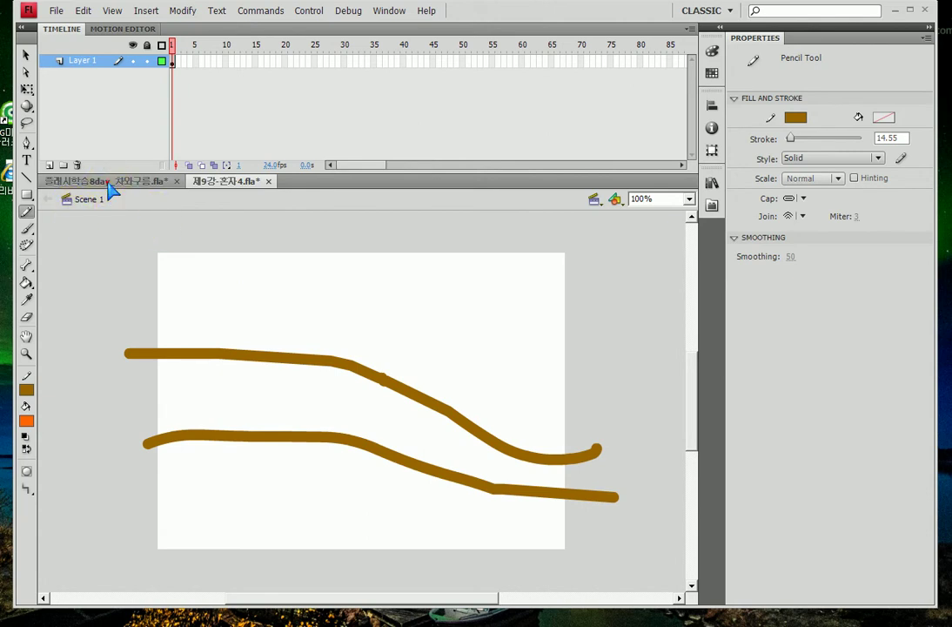
Step: Draw two wavy brown road edges across the stage of 플래시학습8day_차와구름.fla and close the 제9강-혼자4.fla document
left_click(104, 180)
mouse_move(111, 318)
left_mouse_down()
mouse_move(250, 315)
mouse_move(352, 342)
mouse_move(458, 394)
mouse_move(523, 402)
mouse_move(600, 389)
left_mouse_up()
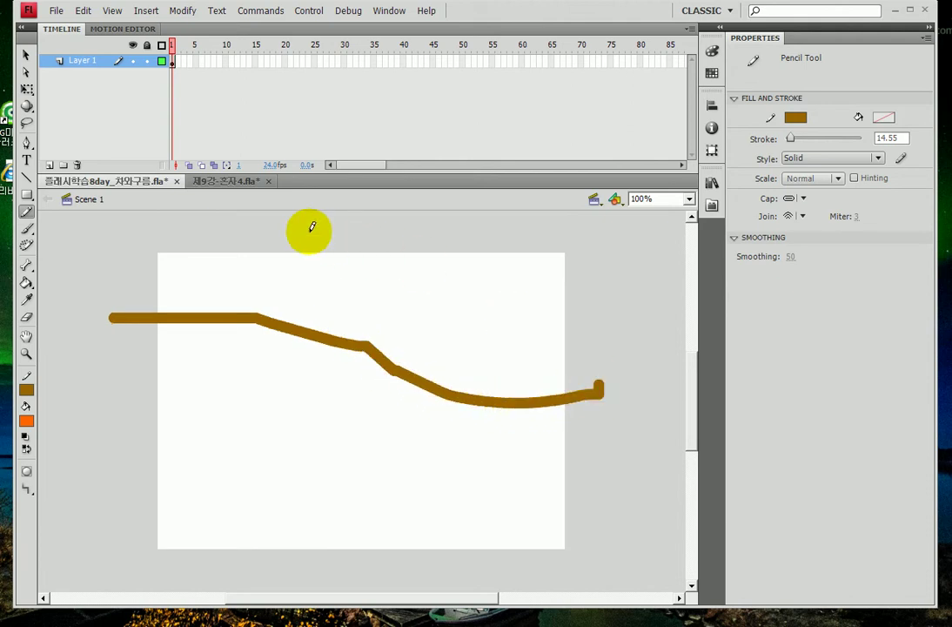
left_click(269, 181)
left_click(474, 328)
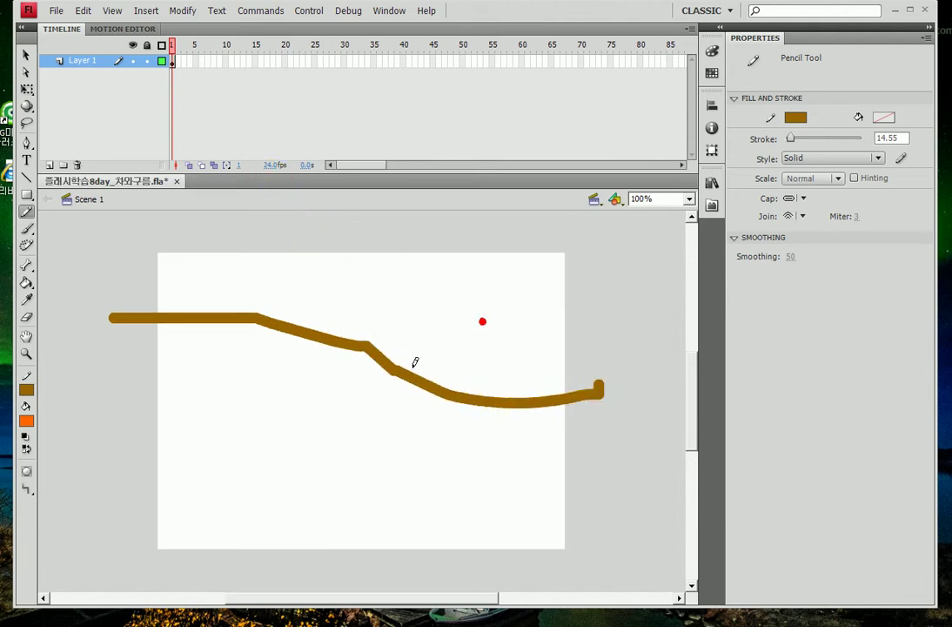
mouse_move(123, 441)
left_mouse_down()
mouse_move(295, 440)
mouse_move(397, 466)
mouse_move(473, 470)
mouse_move(522, 470)
mouse_move(605, 435)
left_mouse_up()
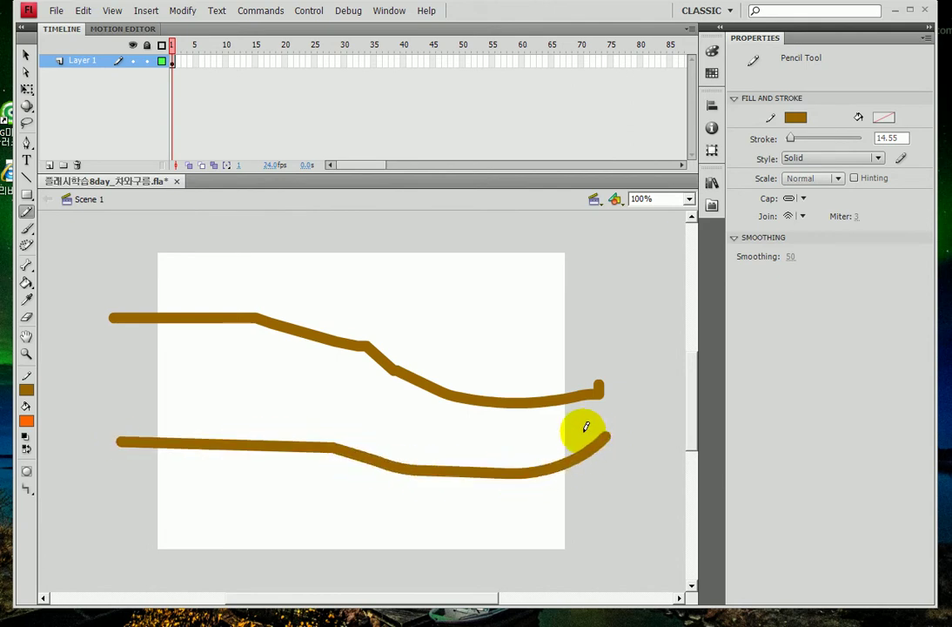
Step: Lock Layer 1 and add a new layer above it
left_click(146, 60)
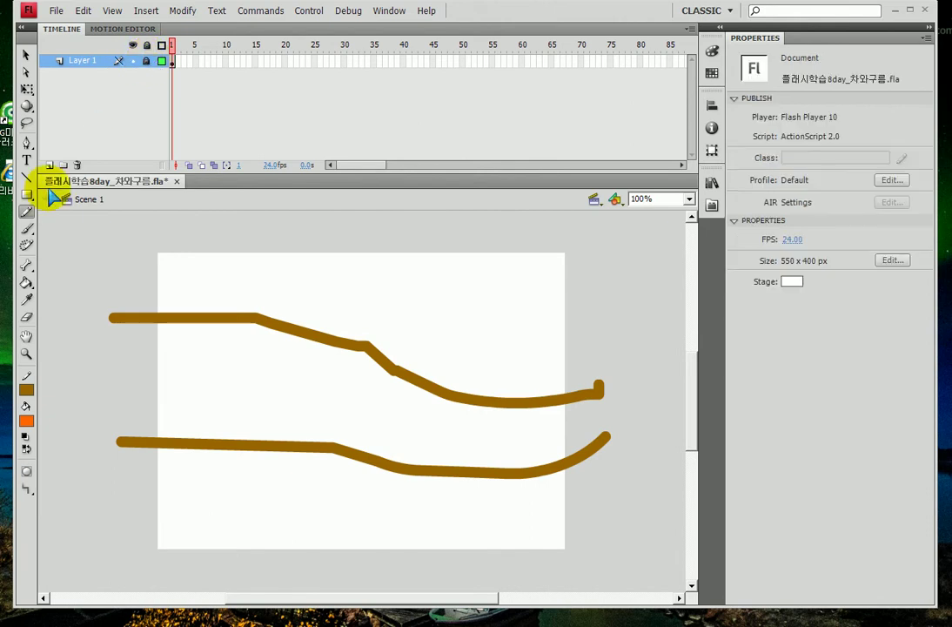
left_click(50, 164)
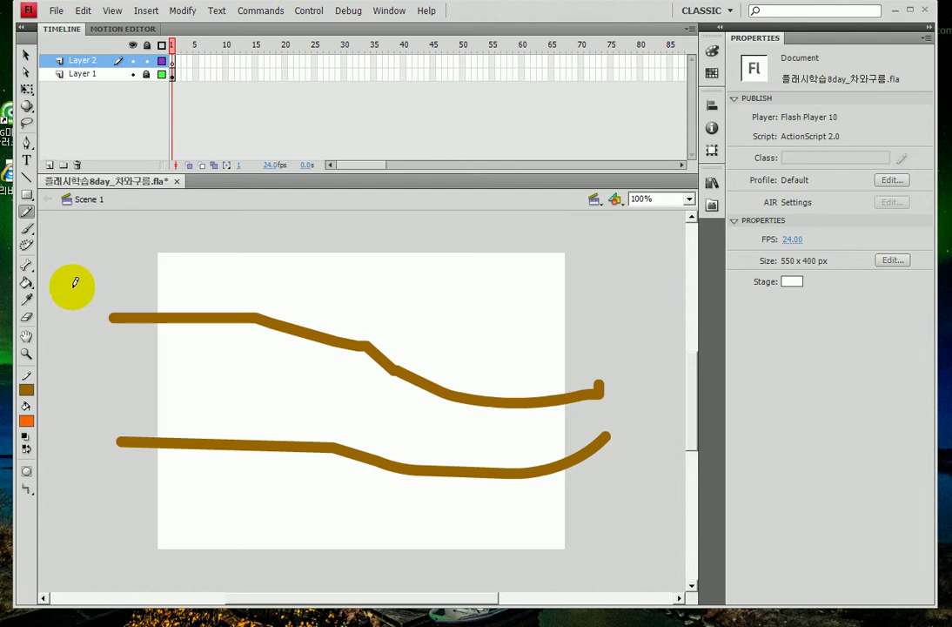
left_click(132, 74)
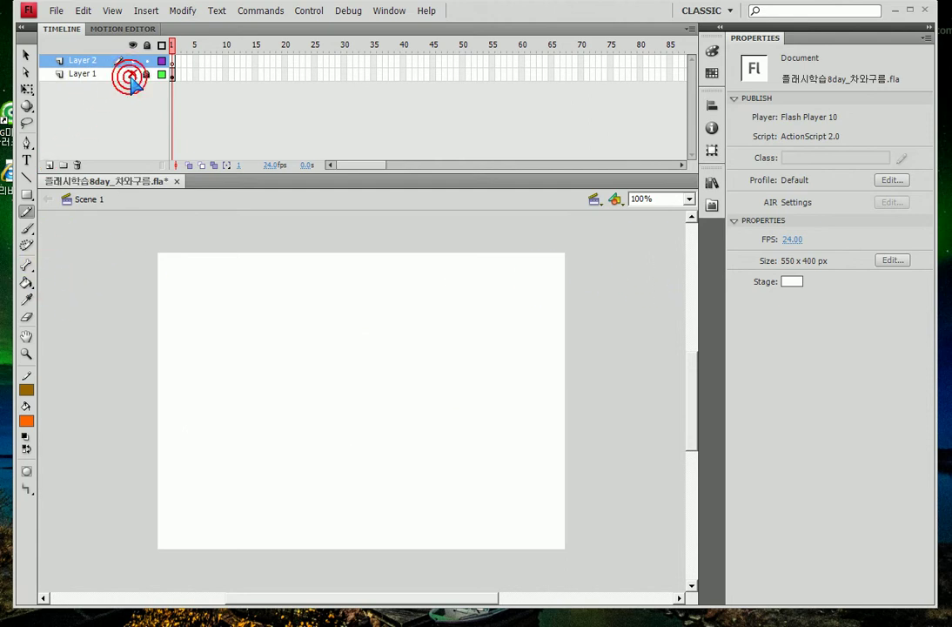
left_click(133, 74)
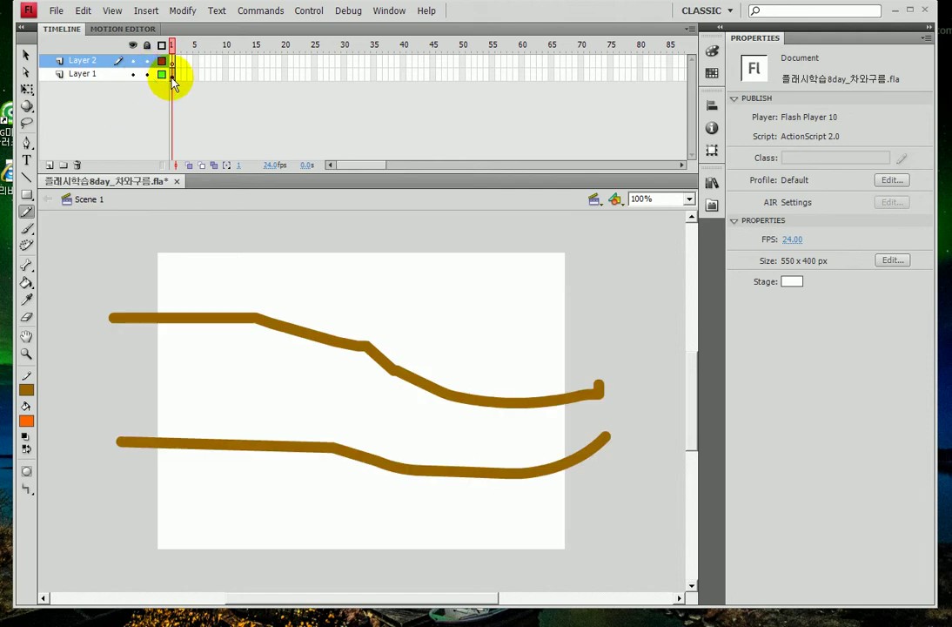
Step: Select both brown lines on Layer 1 and move them together farther down the stage
left_click(173, 77)
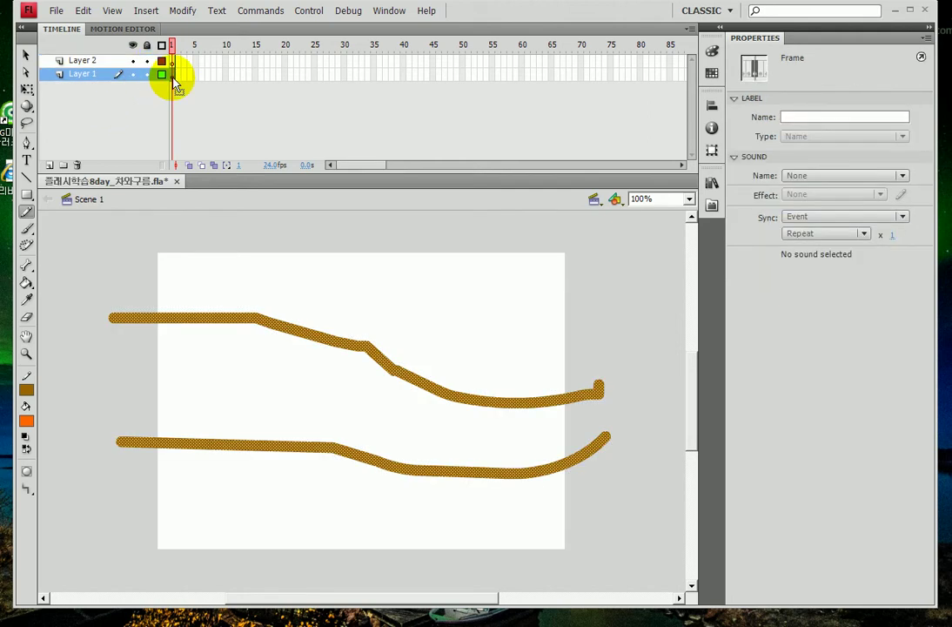
key("shift+Down")
key("shift+Down")
key("shift+Down")
key("shift+Down")
key("shift+Down")
key("shift+Down")
key("shift+Down")
key("shift+Down")
key("shift+Down")
key("shift+Down")
key("shift+Down")
key("shift+Down")
key("shift+Down")
key("shift+Down")
key("shift+Up")
key("shift+Up")
key("shift+Up")
key("shift+Up")
key("shift+Up")
key("shift+Up")
key("shift+Up")
key("shift+Up")
Step: Lock and hide Layer 1, and make Layer 2 the active layer
left_click(146, 75)
left_click(133, 74)
left_click(105, 60)
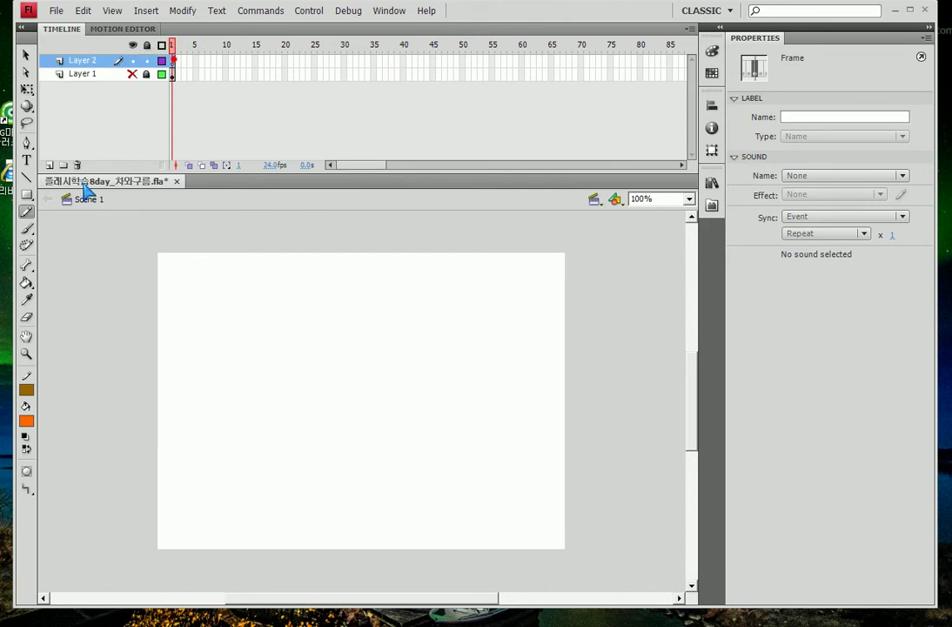
Step: Paint a solid cloud in the upper-left area of the stage on Layer 2, using the Brush tool's largest size and a light cyan fill
left_click(27, 210)
left_click(27, 228)
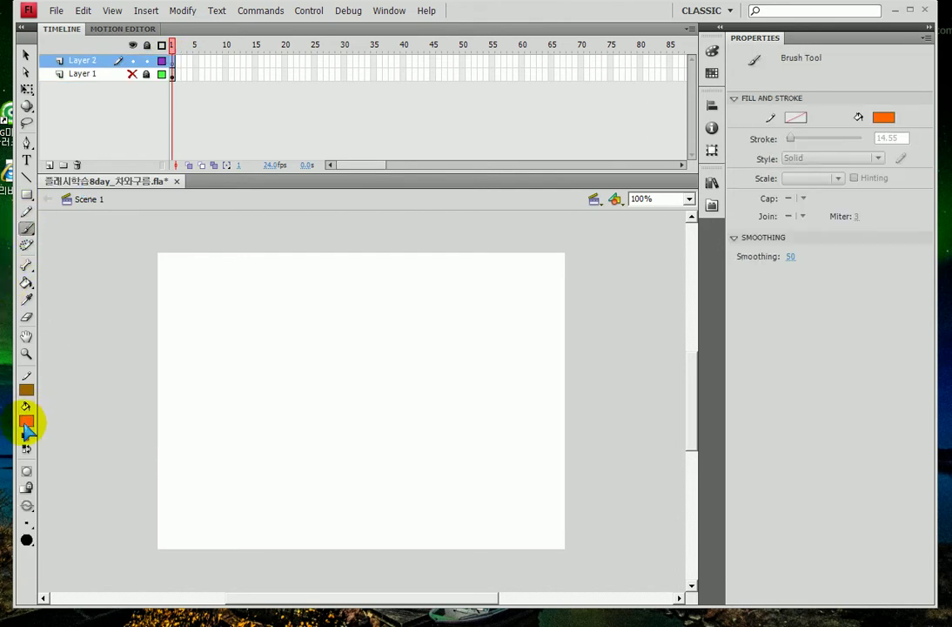
left_click(26, 420)
left_click(249, 507)
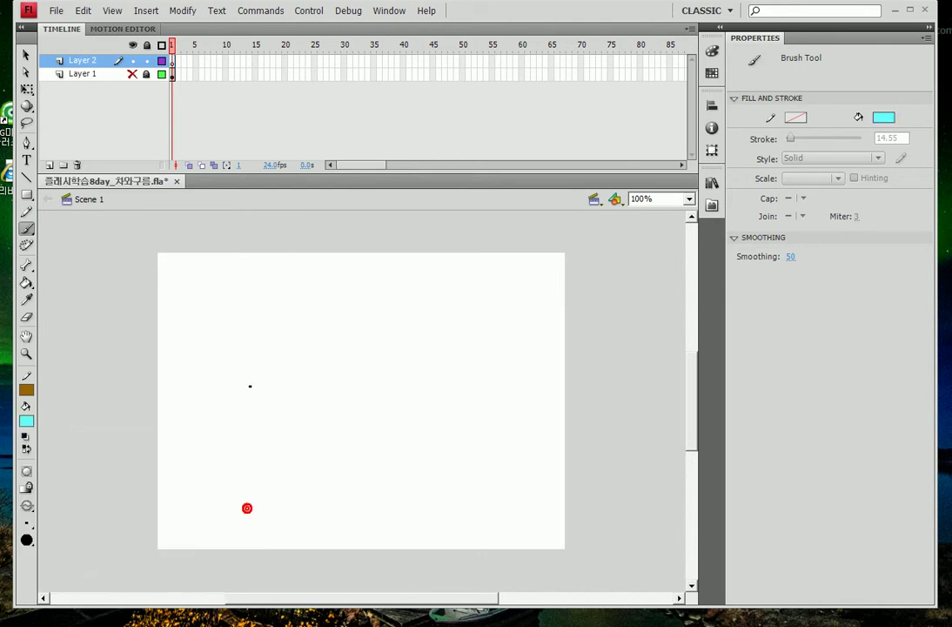
left_click(27, 522)
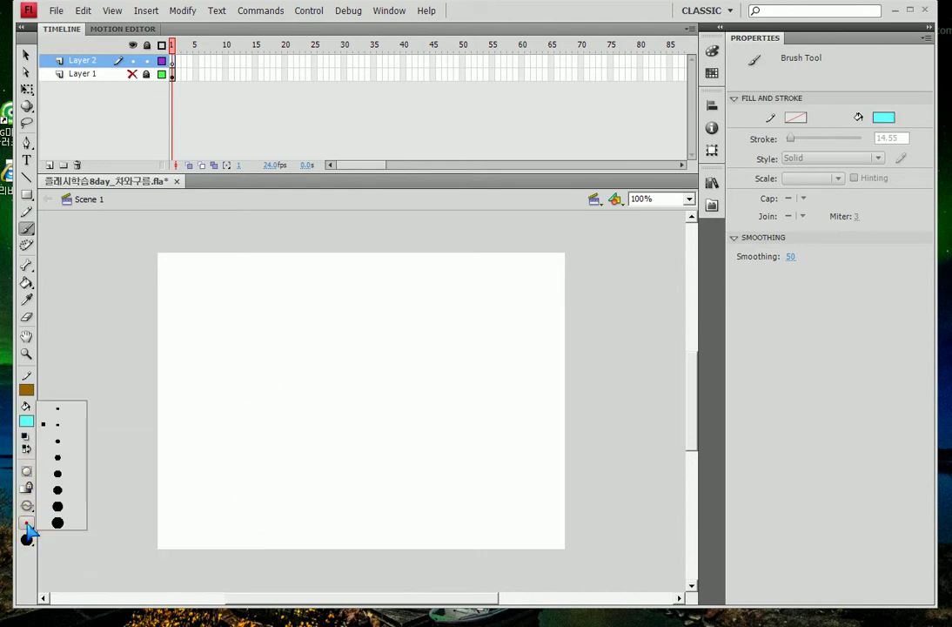
left_click(58, 521)
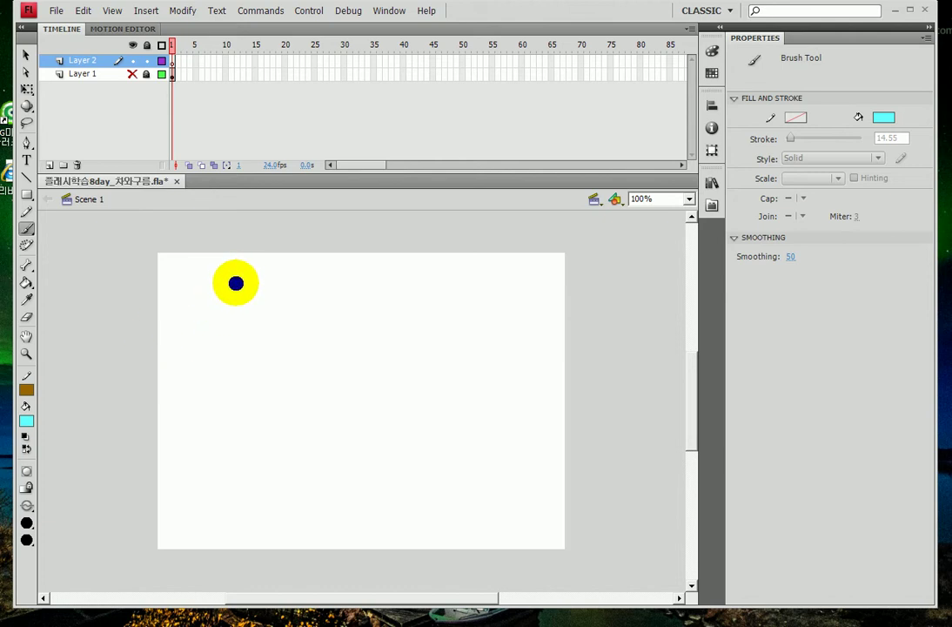
mouse_move(195, 319)
left_mouse_down()
mouse_move(226, 307)
mouse_move(238, 292)
mouse_move(254, 294)
mouse_move(255, 305)
mouse_move(277, 299)
mouse_move(298, 326)
mouse_move(329, 316)
mouse_move(284, 342)
mouse_move(233, 333)
mouse_move(207, 339)
mouse_move(204, 316)
mouse_move(217, 326)
mouse_move(203, 328)
mouse_move(203, 310)
mouse_move(192, 319)
mouse_move(196, 332)
mouse_move(223, 316)
mouse_move(189, 335)
mouse_move(207, 337)
mouse_move(229, 310)
mouse_move(243, 318)
mouse_move(234, 312)
mouse_move(246, 304)
mouse_move(273, 328)
left_mouse_up()
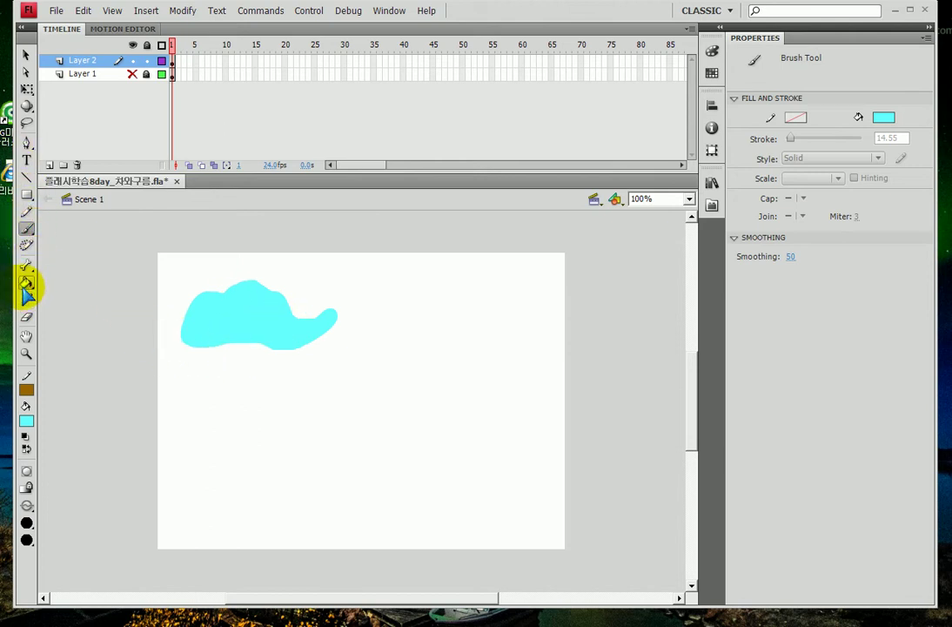
Step: Trim the pointed tail at the cloud's right end with the Eraser tool
left_click(27, 318)
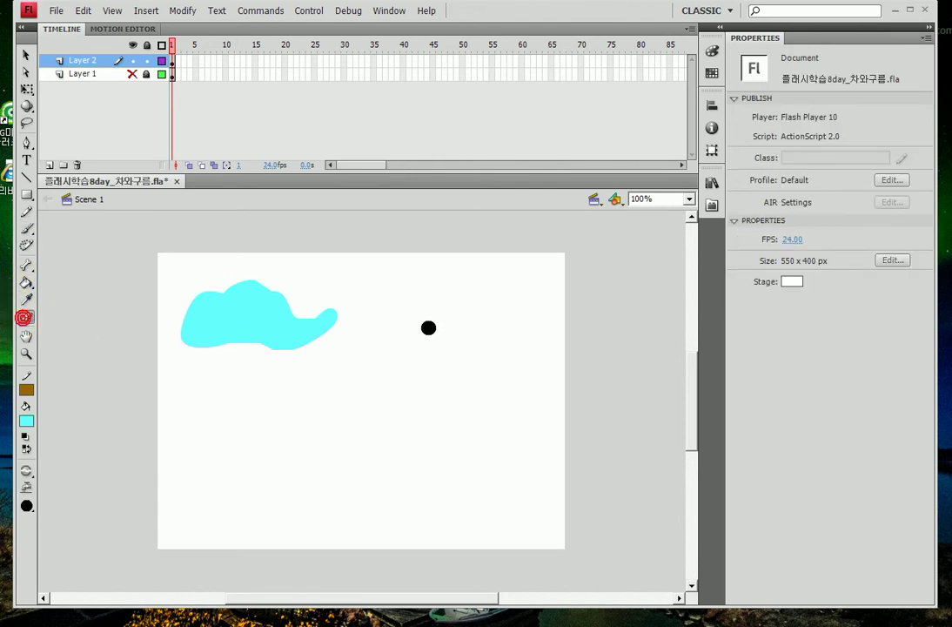
mouse_move(348, 316)
left_mouse_down()
mouse_move(316, 311)
mouse_move(342, 295)
mouse_move(338, 314)
left_mouse_up()
left_click(268, 362)
left_click(333, 342)
left_click(278, 297)
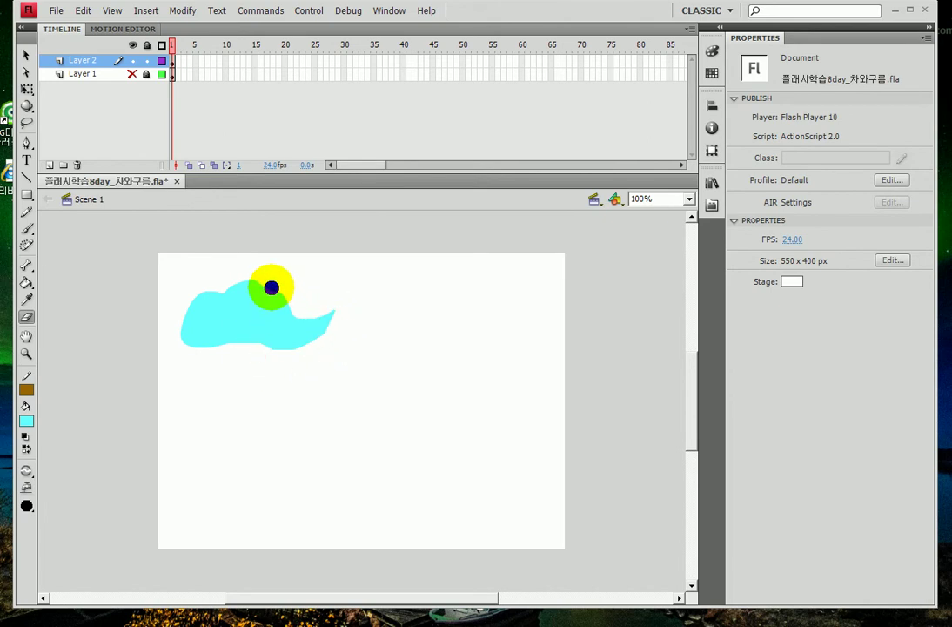
left_click(265, 282)
left_click_drag(268, 271, 306, 266)
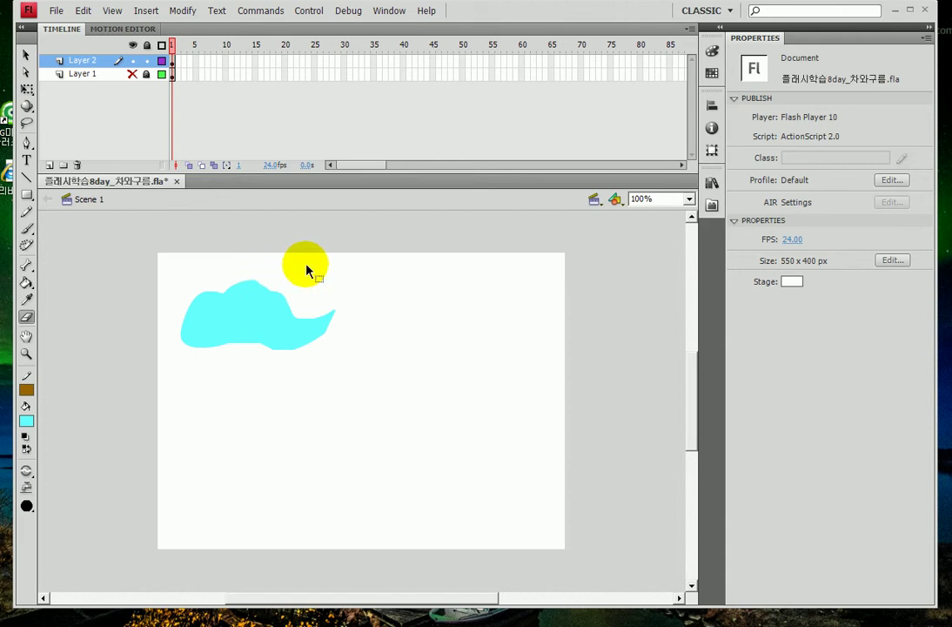
Step: Change the stage background color to pale yellow and make the hidden Layer 1 visible again
left_click(26, 55)
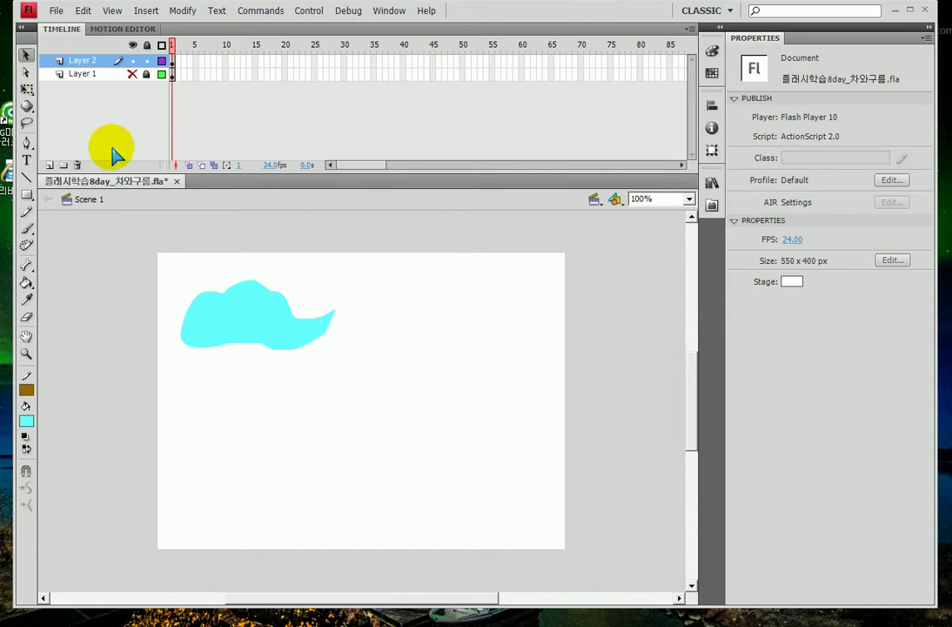
double_click(270, 166)
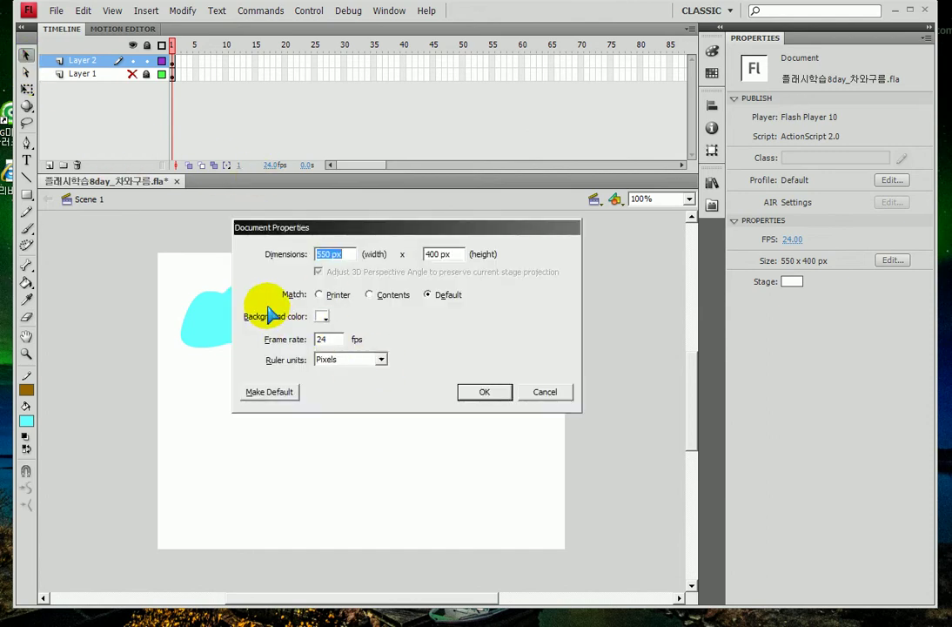
left_click(321, 315)
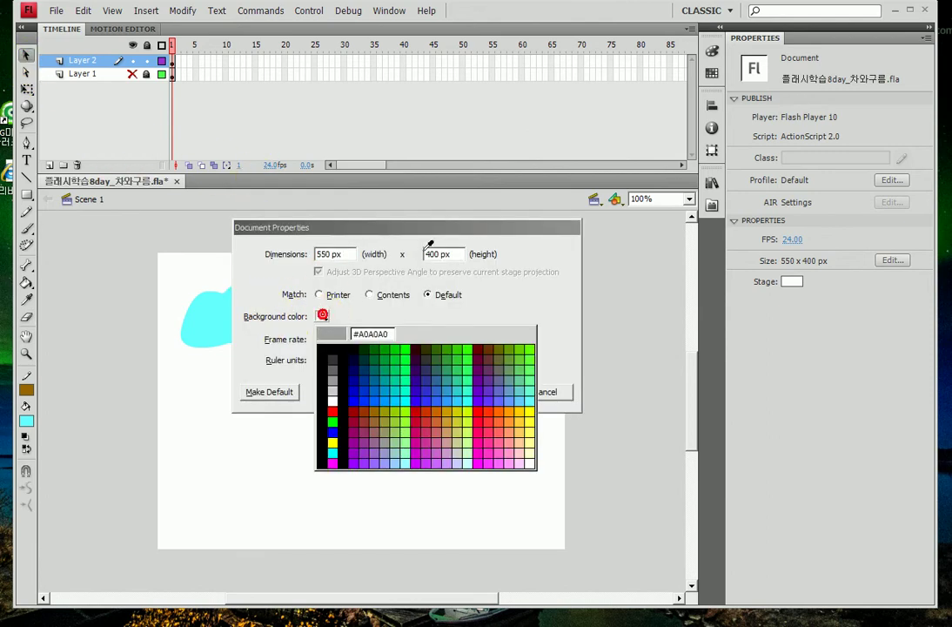
left_click(532, 448)
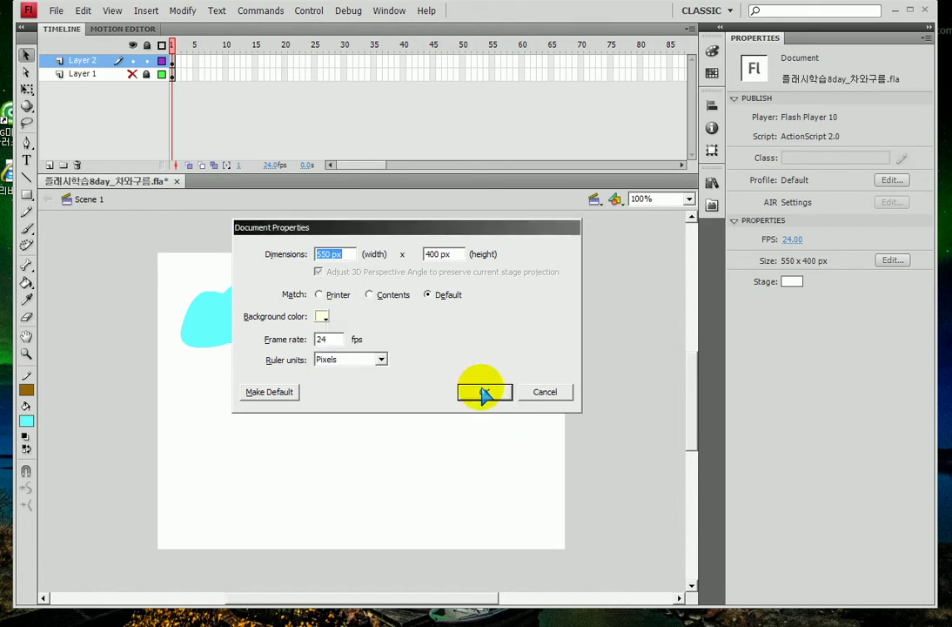
left_click(479, 389)
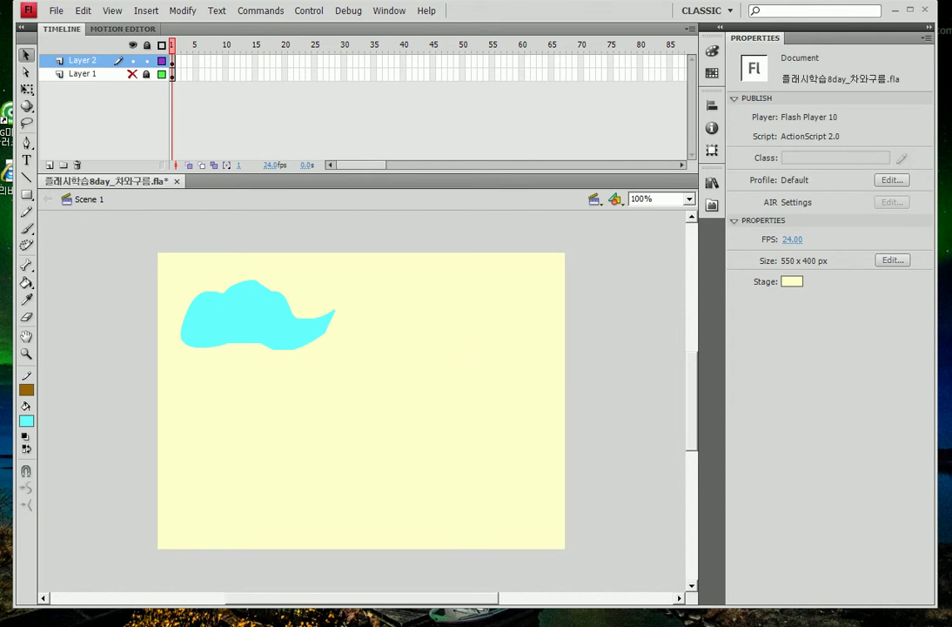
left_click(132, 74)
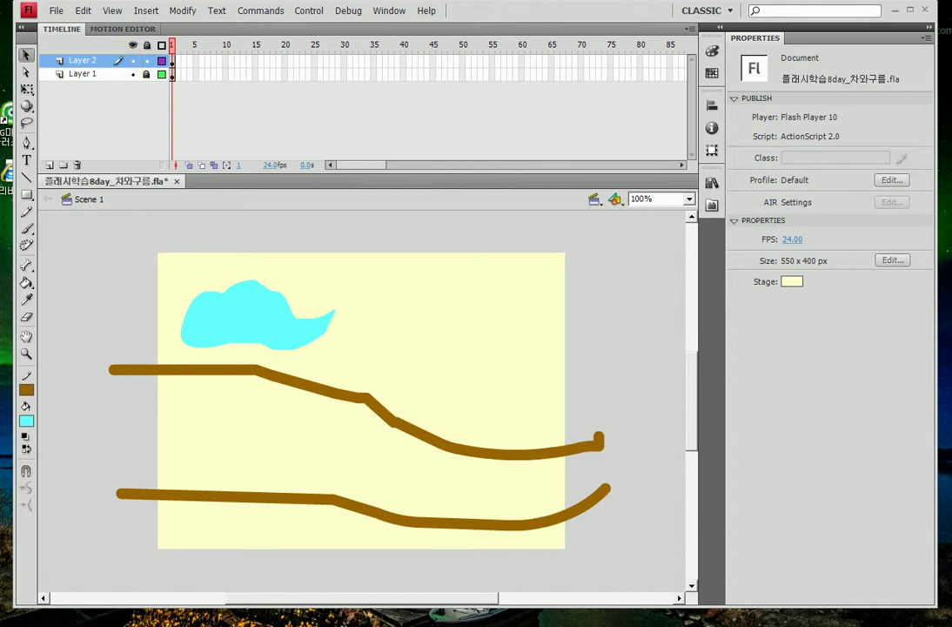
left_click(281, 257)
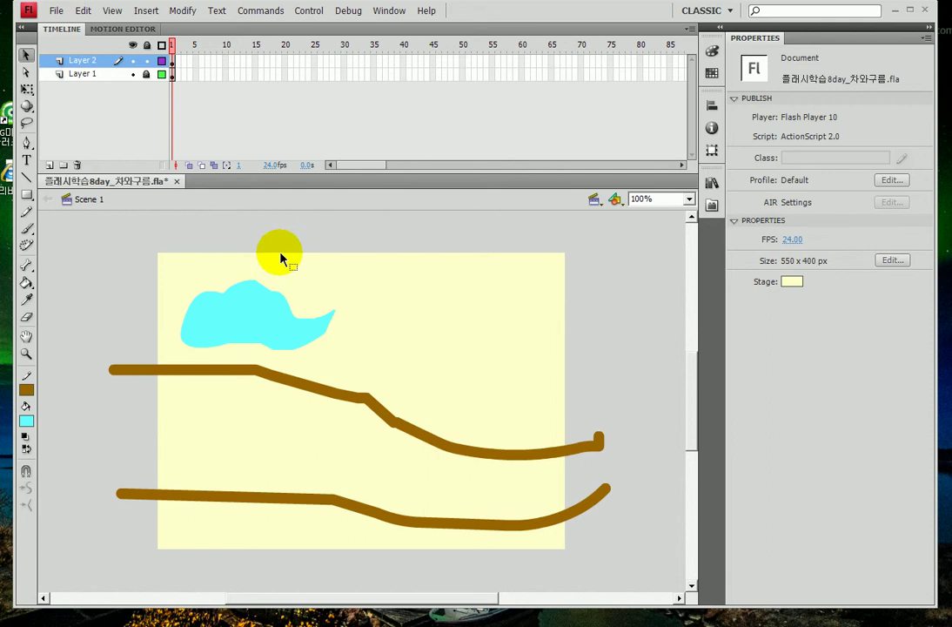
Step: Convert the cyan cloud on Layer 2 into a graphic symbol named 구름1
left_click(250, 318)
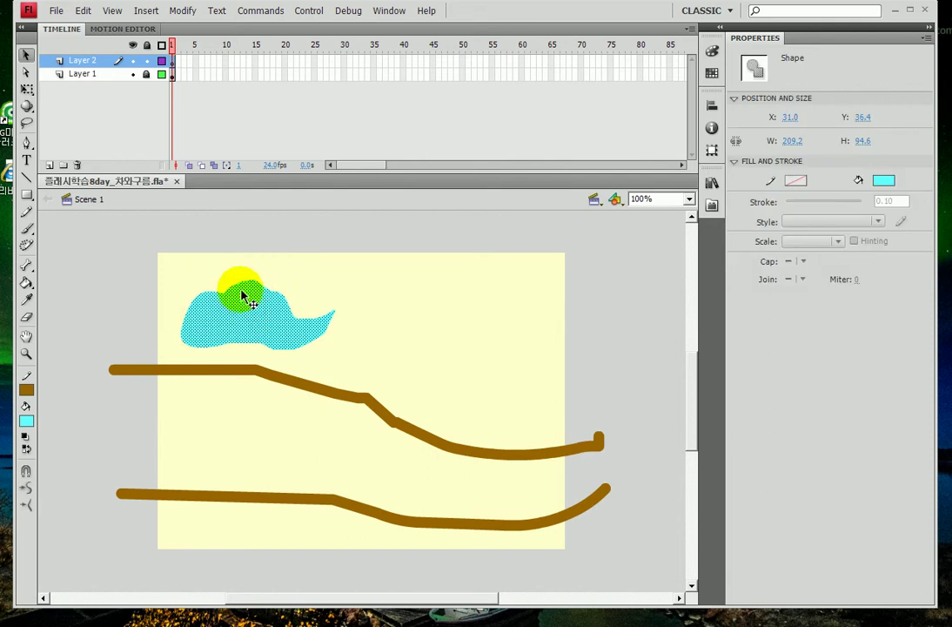
key("F8")
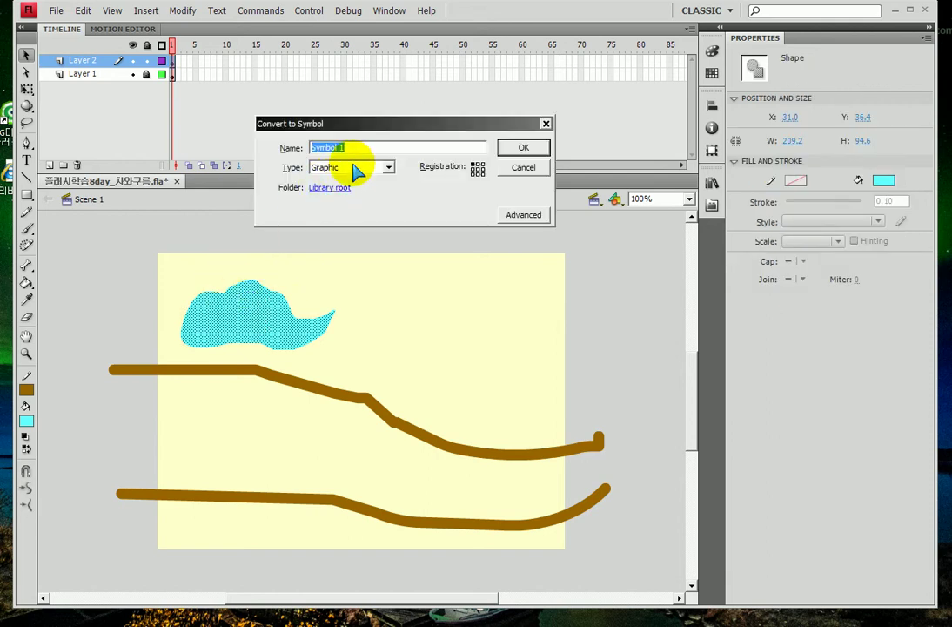
type("ㄱㅜ름")
key("Return")
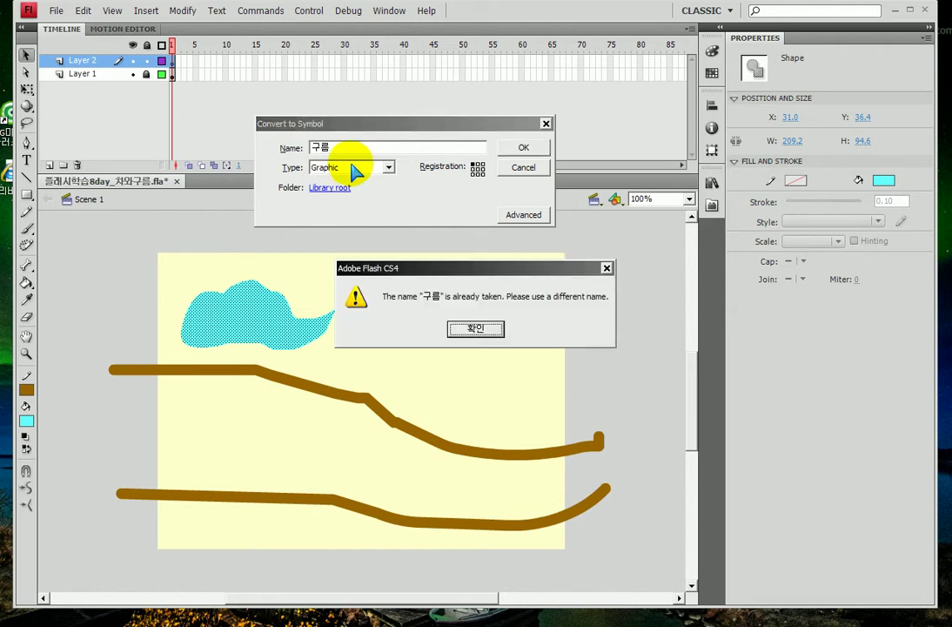
left_click(478, 330)
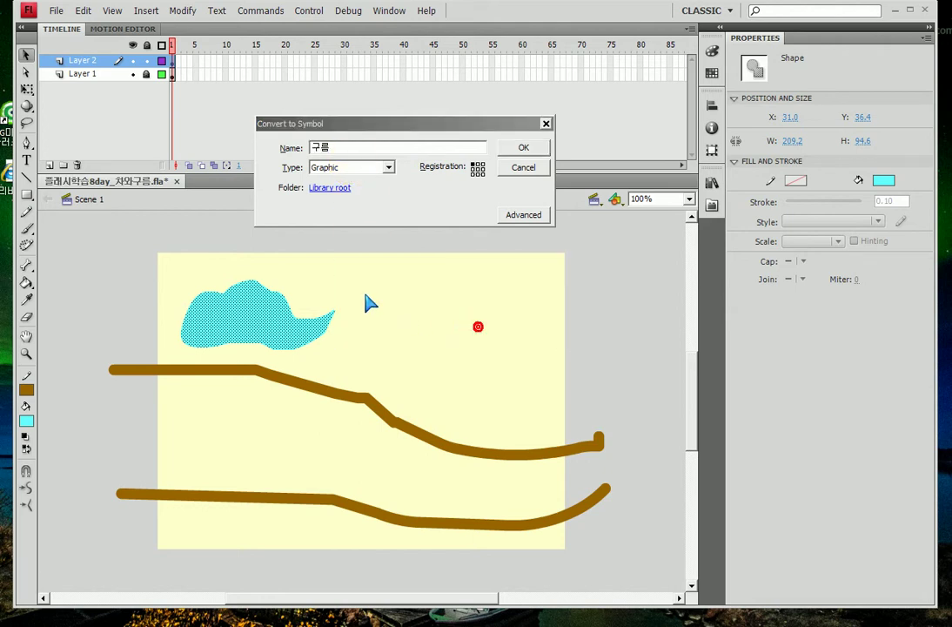
left_click(339, 147)
type("1")
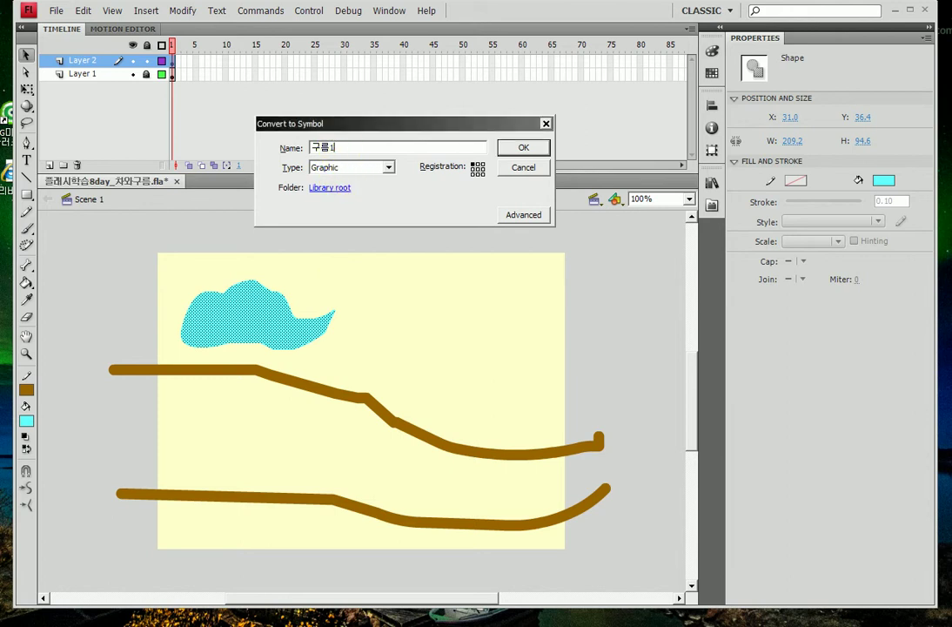
left_click(521, 148)
Step: Compare the two cloud symbols in the library and delete the dark blue one named 구름
left_click(712, 182)
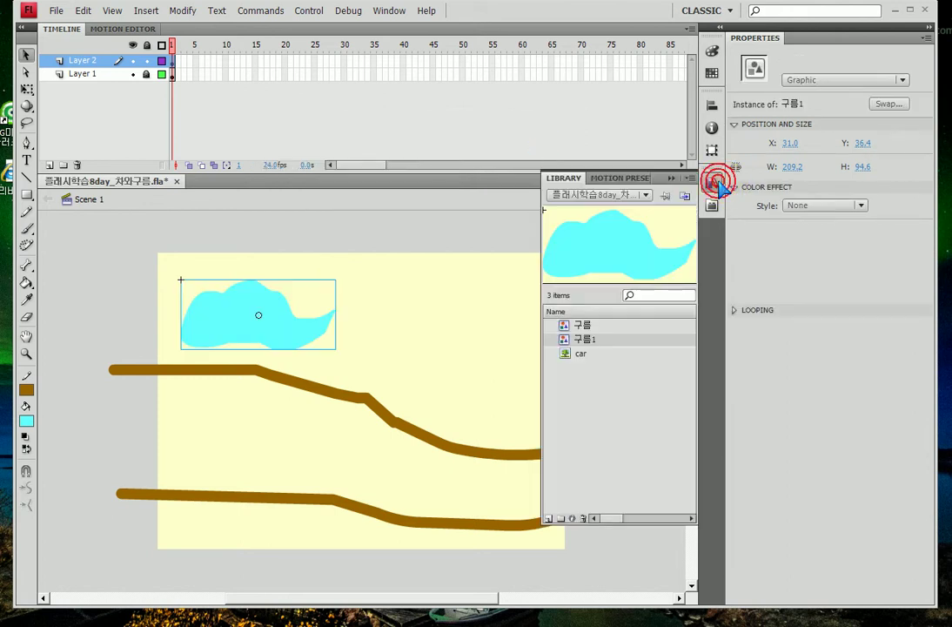
left_click(575, 324)
left_click(574, 335)
left_click(573, 324)
left_click(574, 335)
left_click(574, 323)
left_click(575, 335)
left_click(573, 324)
left_click(574, 335)
left_click(574, 324)
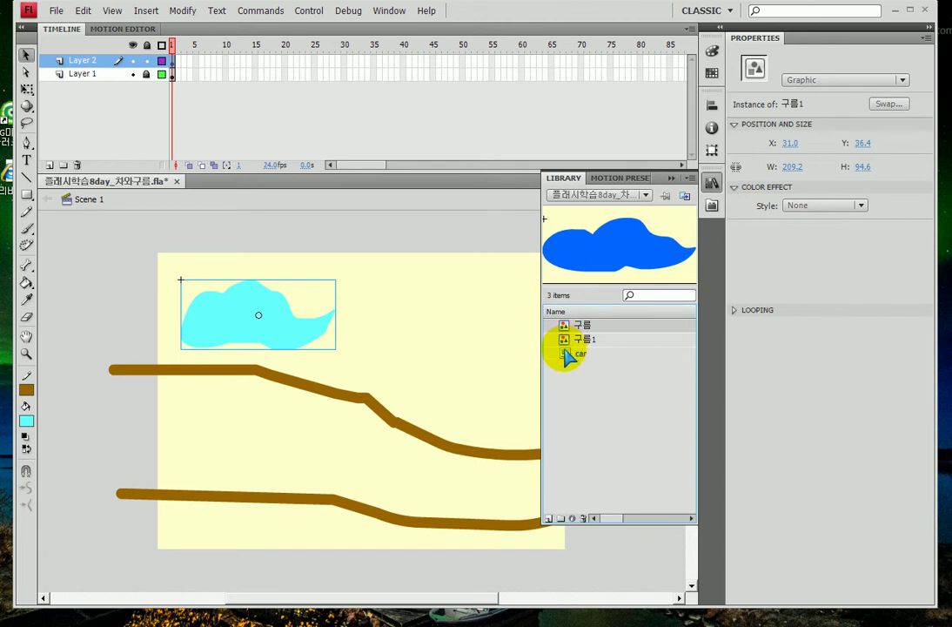
key("Delete")
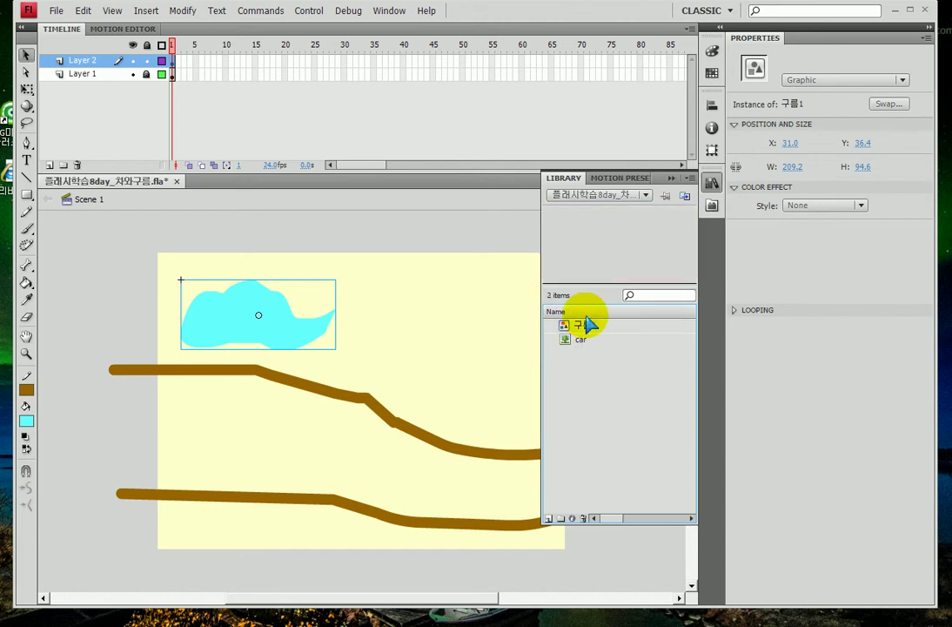
left_click(676, 178)
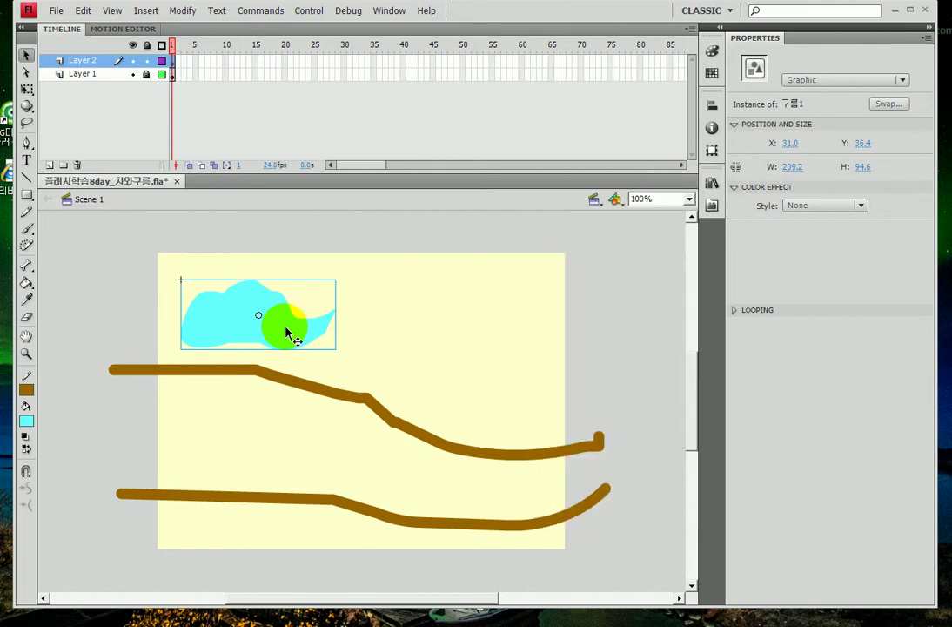
Step: Move the cloud instance to the stage's upper-right area, at about X 340.8 and Y 52.4
left_click_drag(283, 329, 637, 343)
left_click_drag(485, 336, 399, 313)
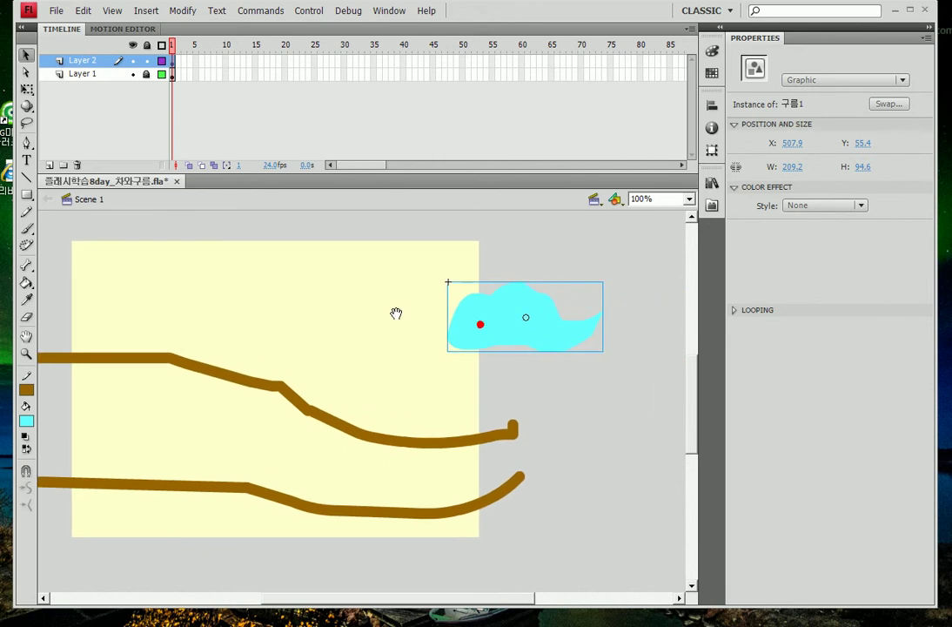
left_click_drag(513, 330, 390, 328)
left_click_drag(385, 373, 484, 361)
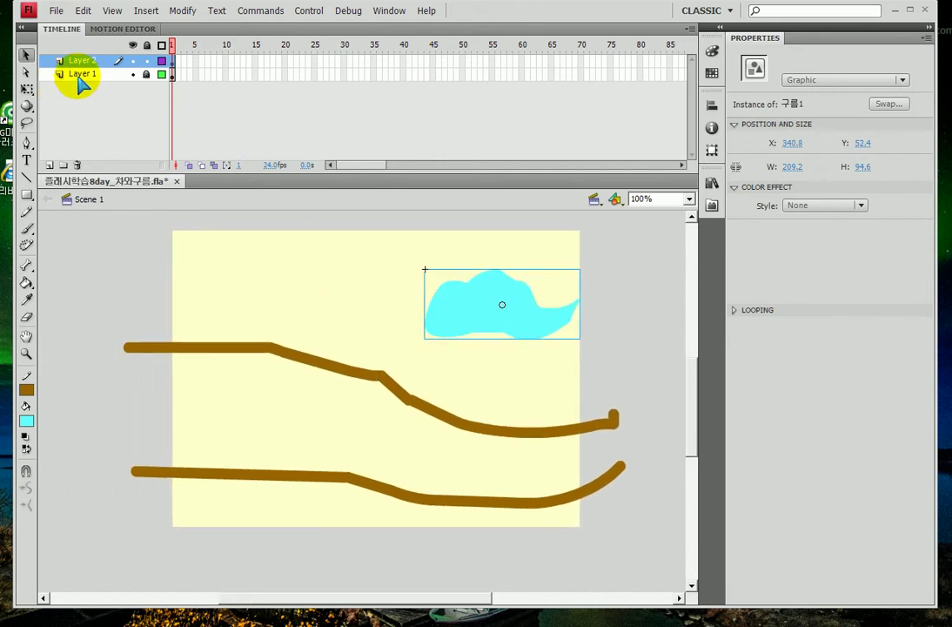
Step: Lock Layer 2 and place the library's car bitmap on a new layer, just off the stage's left edge at about X -178.5, Y 127.5
left_click(146, 60)
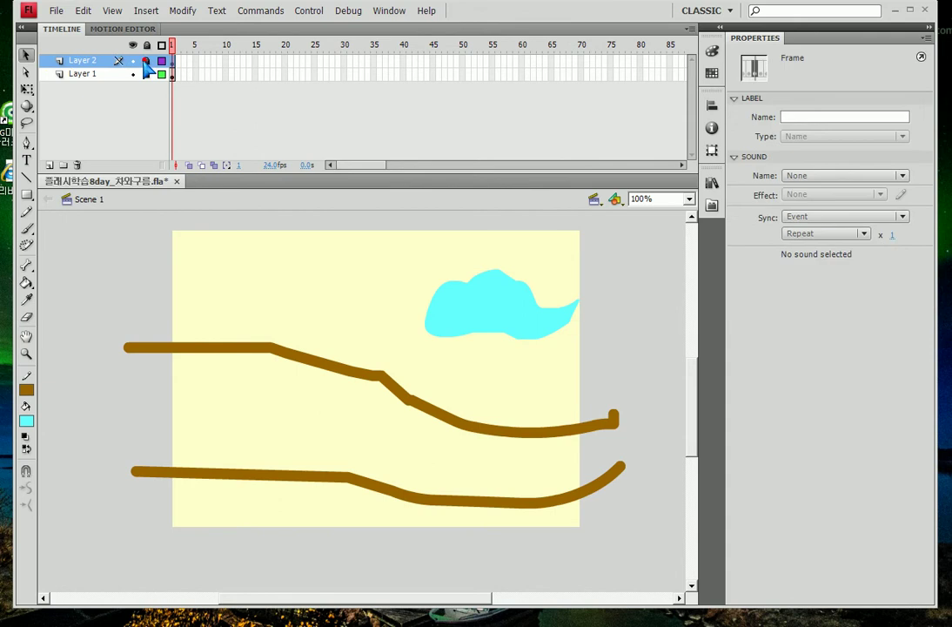
left_click(50, 165)
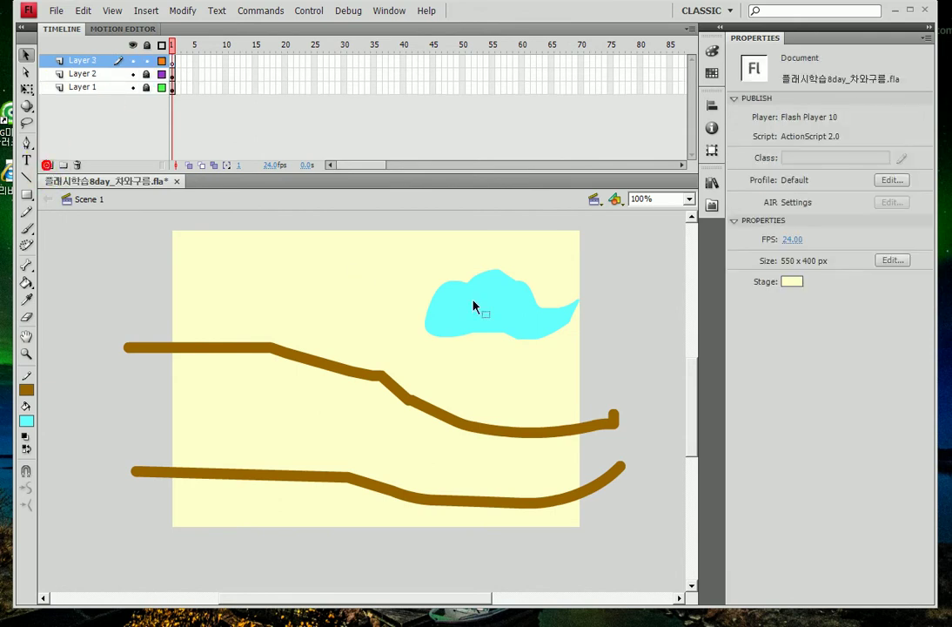
left_click(710, 181)
left_click_drag(581, 339, 217, 396)
left_click(672, 177)
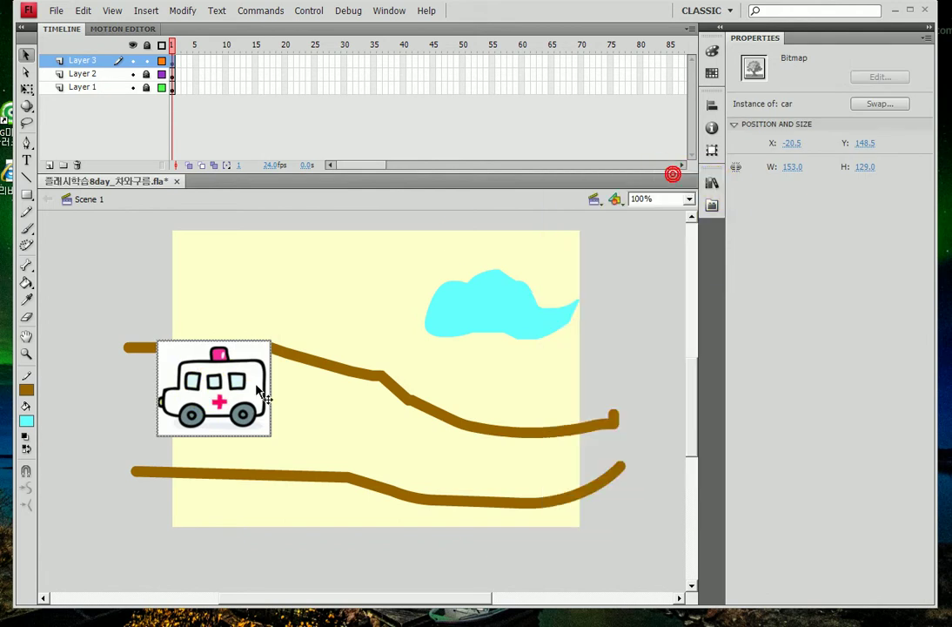
left_click_drag(214, 389, 129, 393)
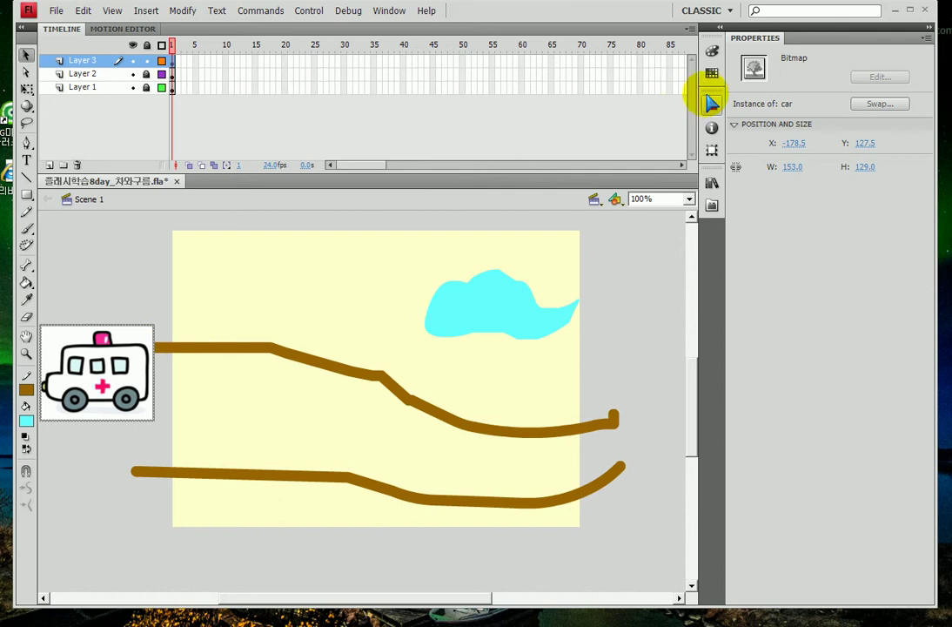
Step: Flip the car bitmap horizontally by setting its width scale to -100%
left_click(714, 149)
left_click(568, 117)
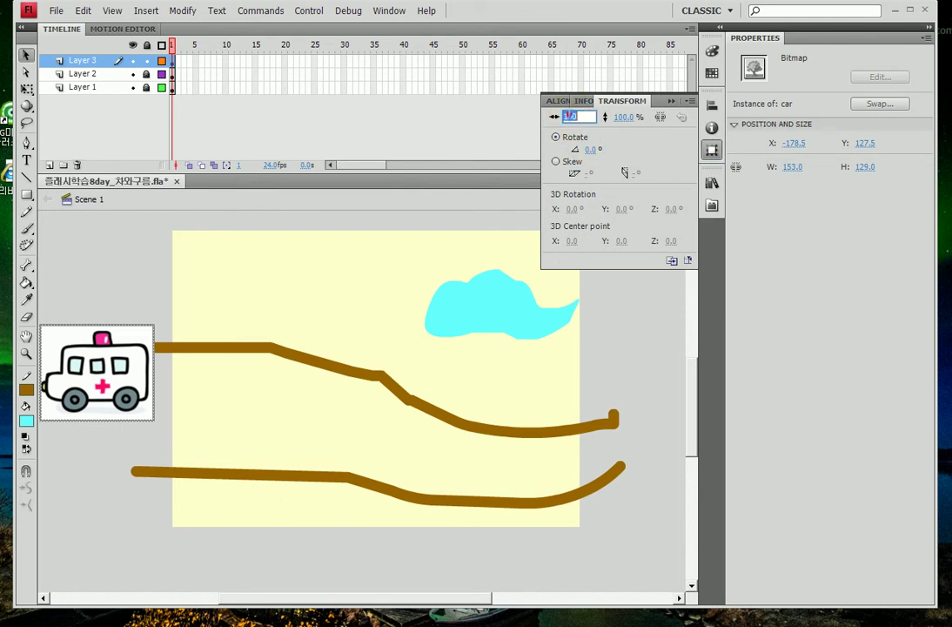
left_click(581, 117)
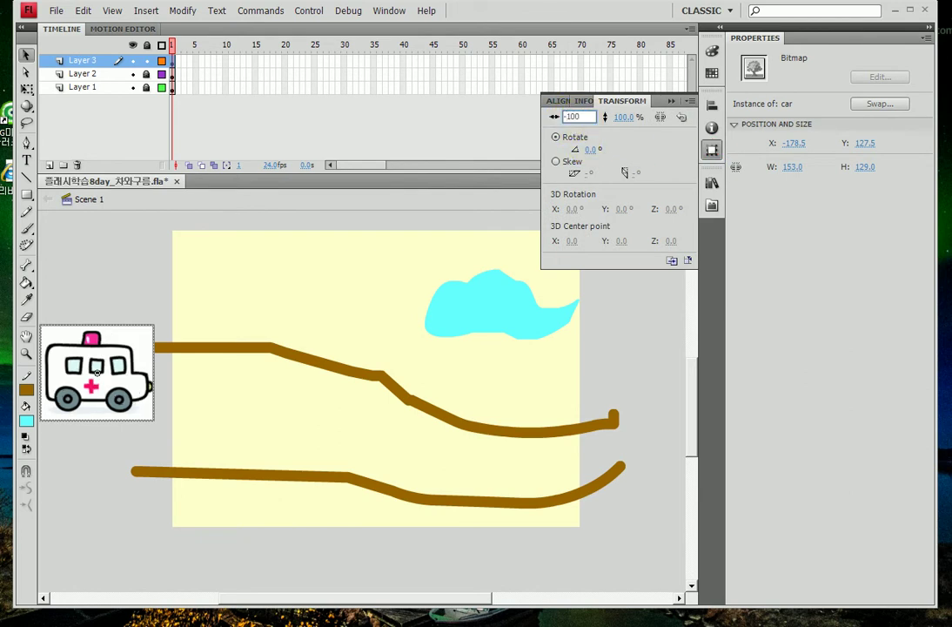
double_click(582, 117)
Step: Convert the flipped car into a graphic symbol named 자동차
key("F8")
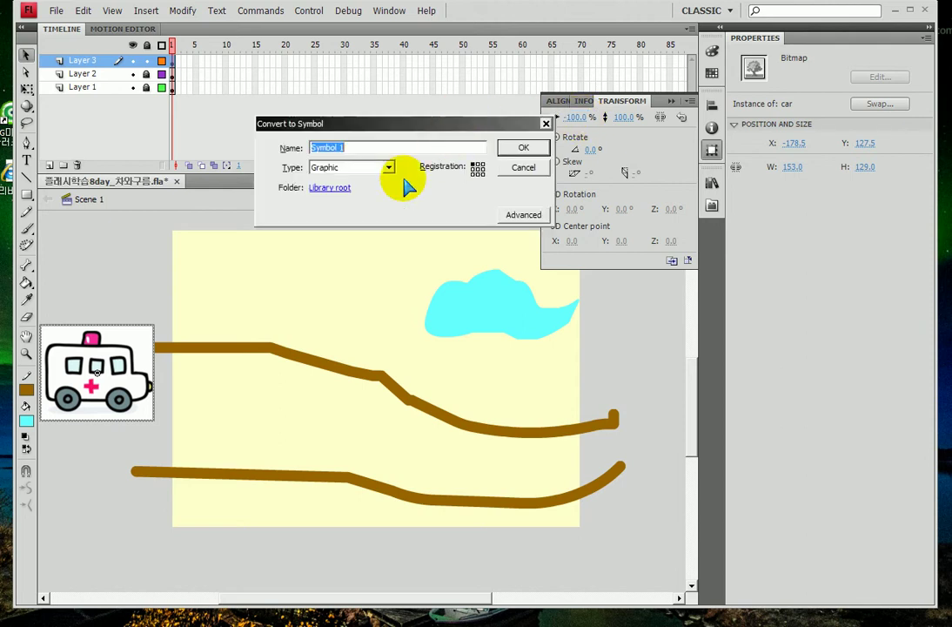
left_click(365, 150)
left_click(214, 153)
type("ㅈㅏ동")
key("Return")
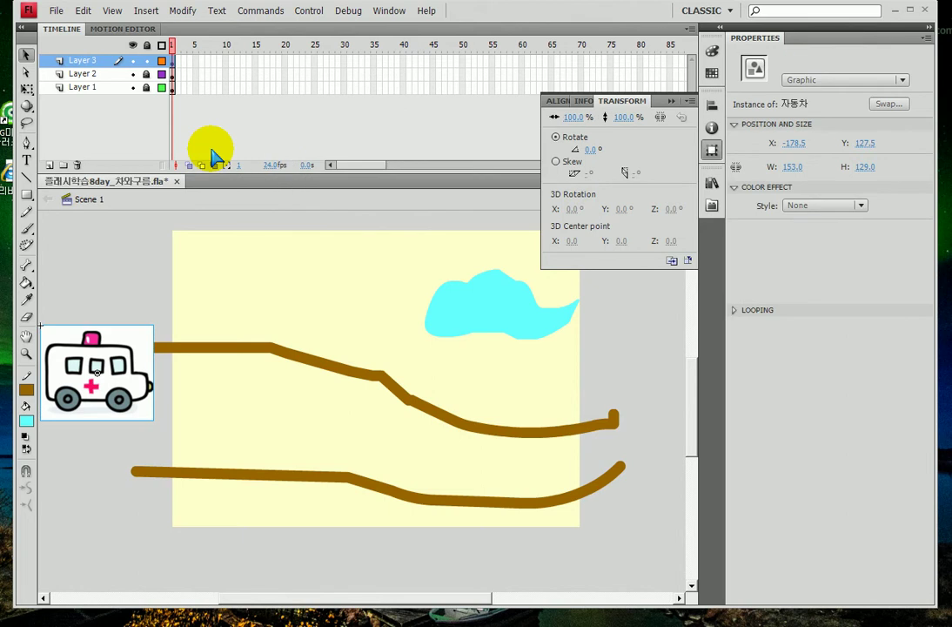
Step: Unlock Layer 2, move the cloud past the stage's right edge, and adjust the car off the left edge to about X -165.5, Y 117.5
left_click(672, 101)
left_click_drag(110, 371, 123, 372)
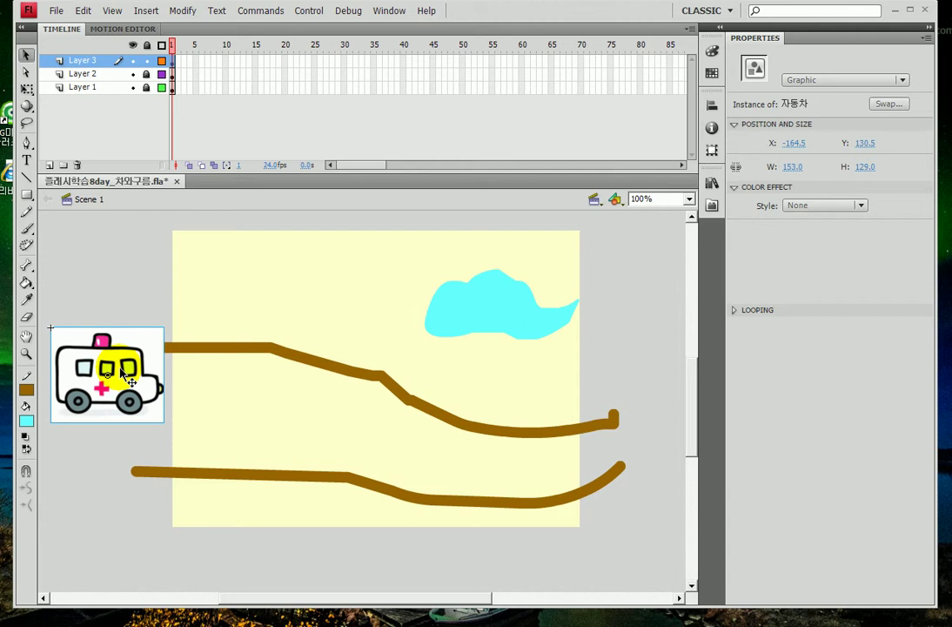
left_click(492, 308)
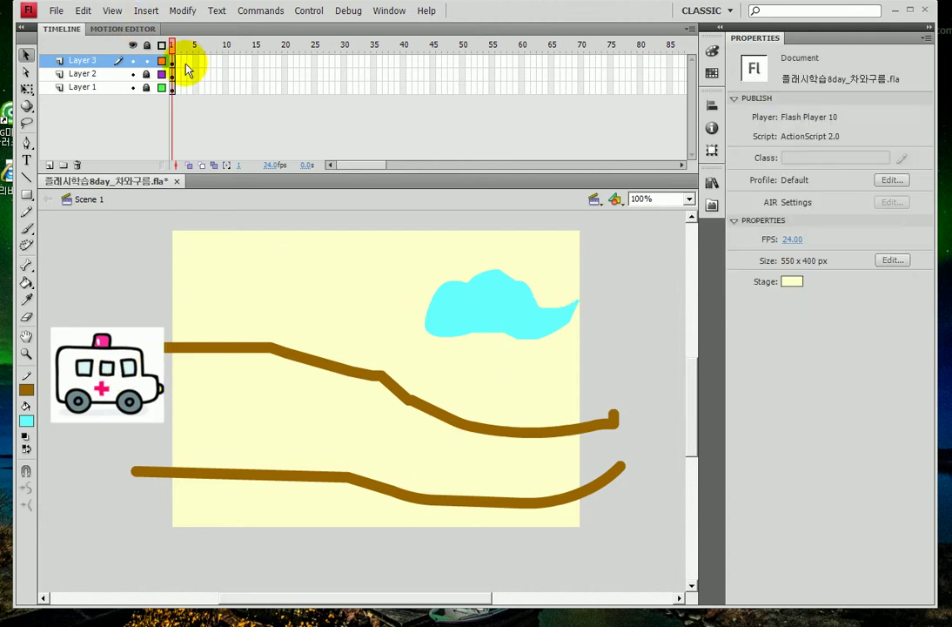
left_click_drag(474, 313, 612, 315)
left_click(457, 291)
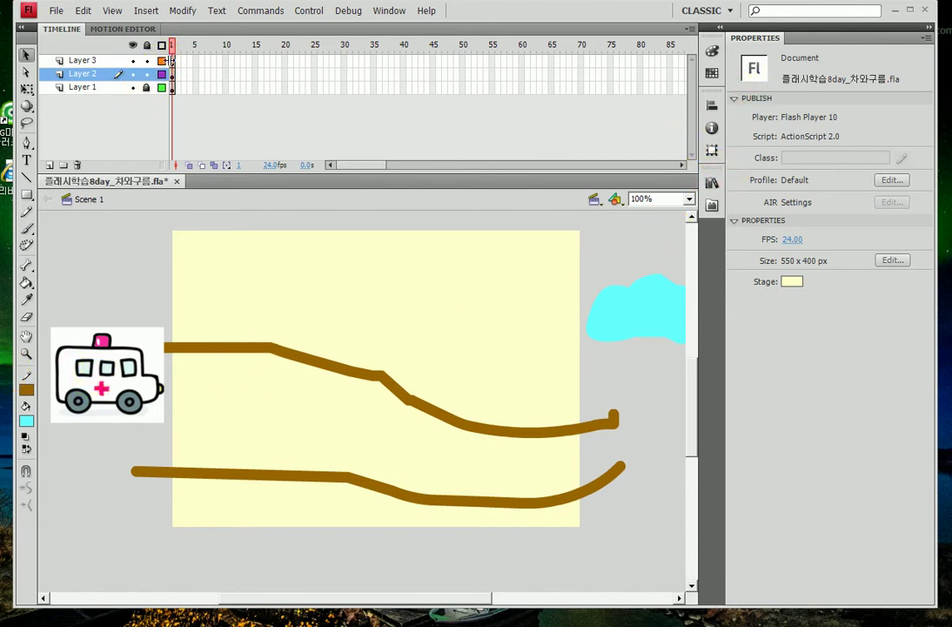
left_click_drag(110, 375, 109, 365)
left_click(109, 365)
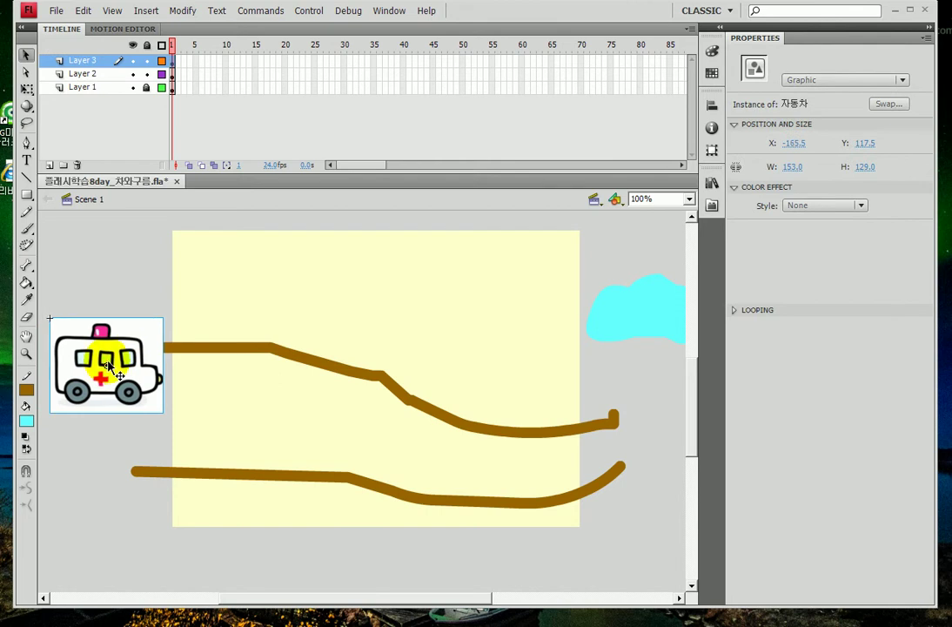
Step: Insert a keyframe at frame 50 on the car's layer, Layer 3
left_click(462, 59)
left_click(463, 61)
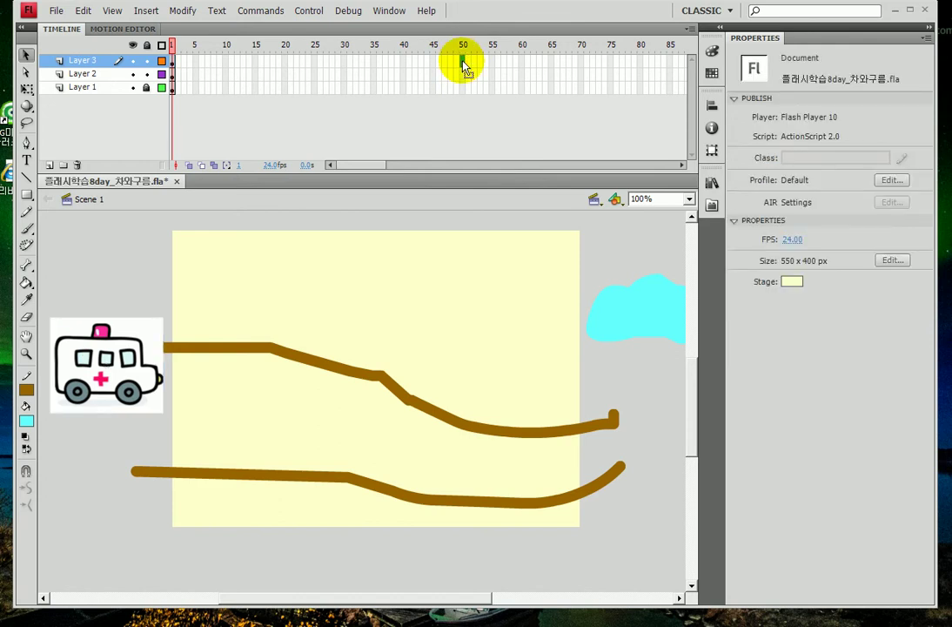
key("F6")
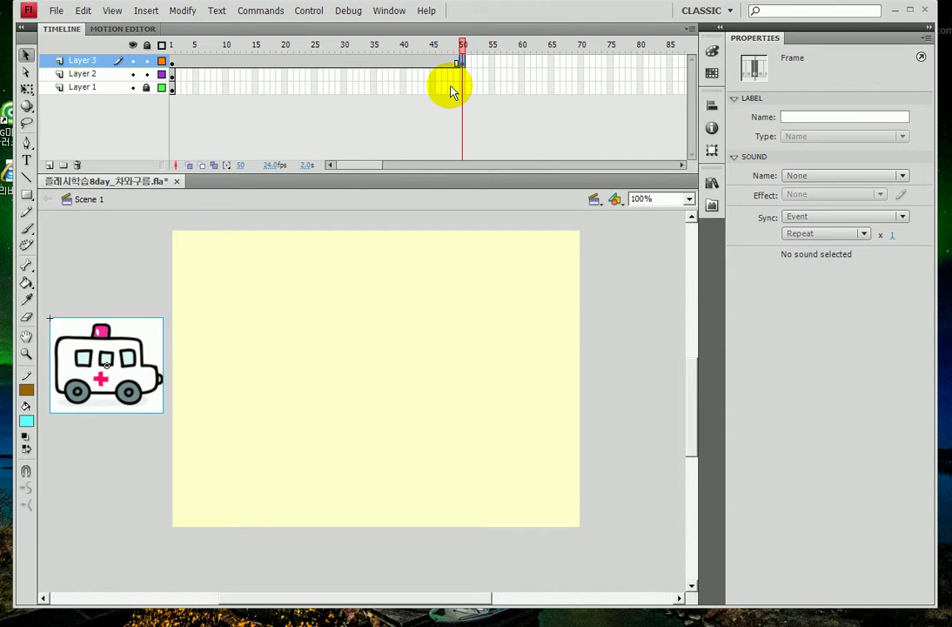
Step: Insert keyframes at frame 50 on Layer 2 and Layer 1
left_click(459, 75)
left_click(460, 77)
left_click(463, 74)
left_click(463, 90)
key("F5")
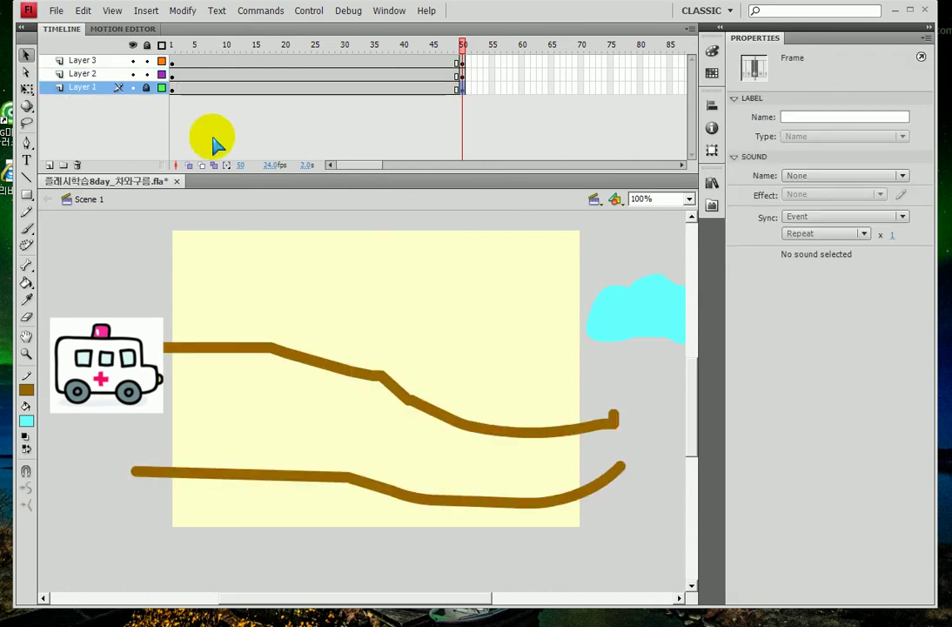
left_click(147, 74)
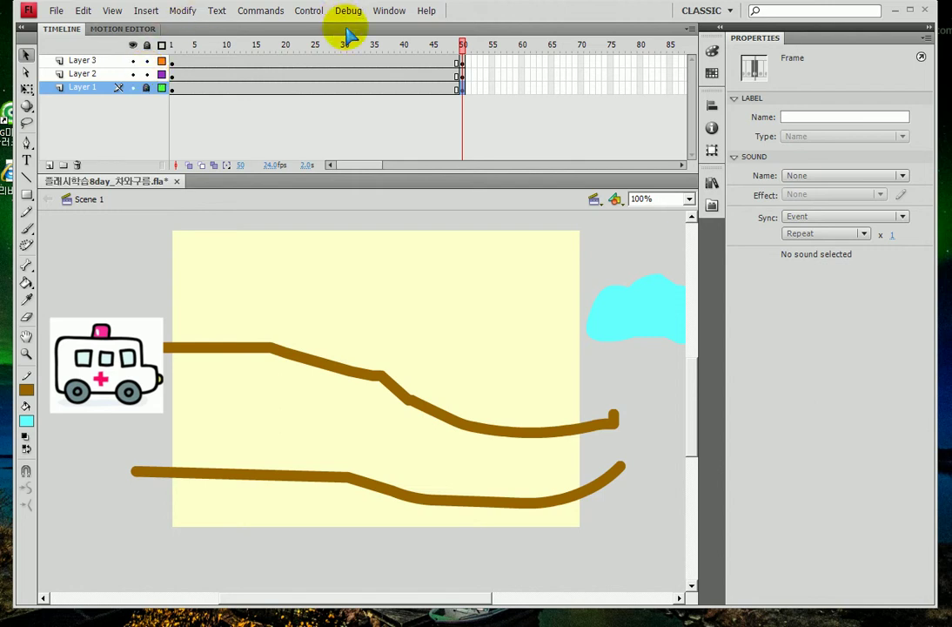
Step: Undo the frame 50 keyframes on Layer 1 and Layer 2
key("ctrl+z")
left_click(459, 76)
key("ctrl+z")
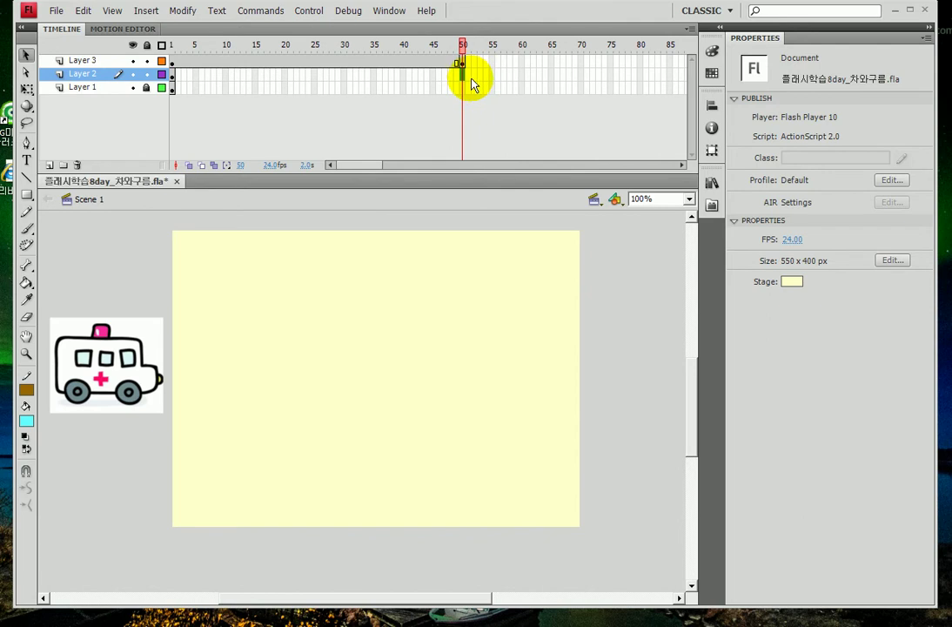
Step: Extend Layer 2 and Layer 1 to frame 50 with regular frames
key("ctrl+y")
key("ctrl+y")
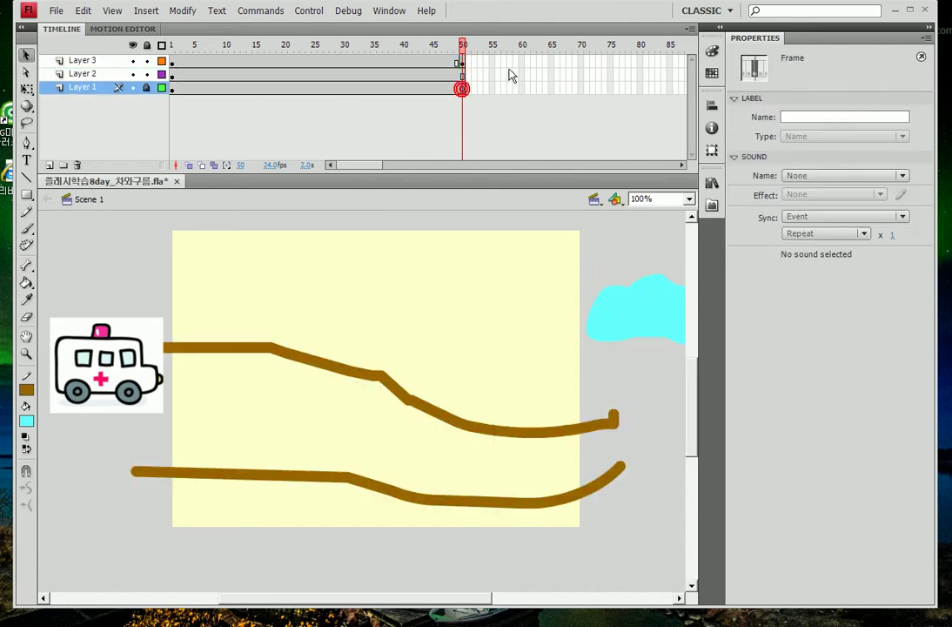
left_click(510, 74)
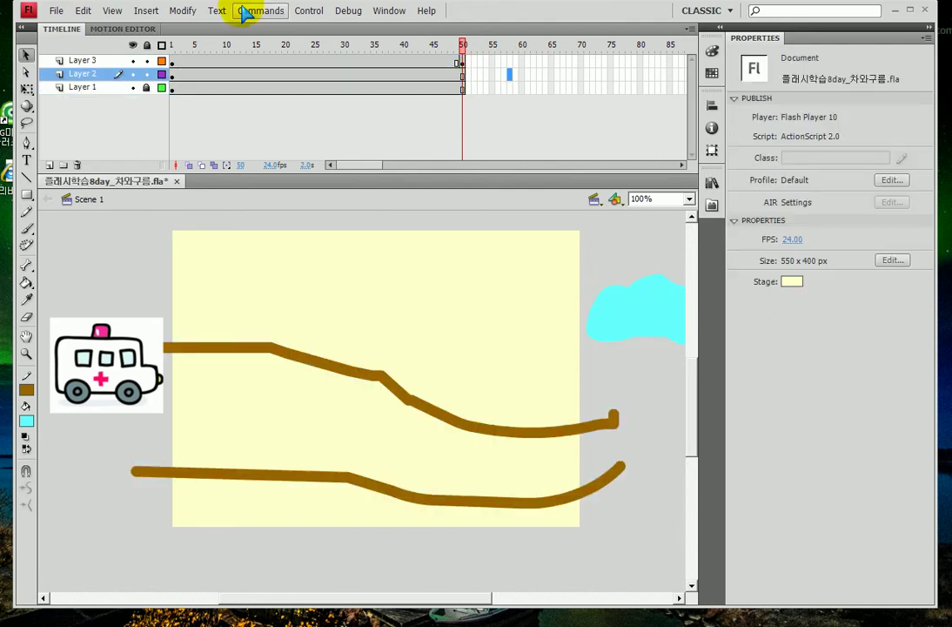
Step: At frame 50 of Layer 3, place the car past the stage's right edge, tilted slightly uphill, about 146.2 × 127.1 at X 563.9, Y 181.6
left_click(462, 61)
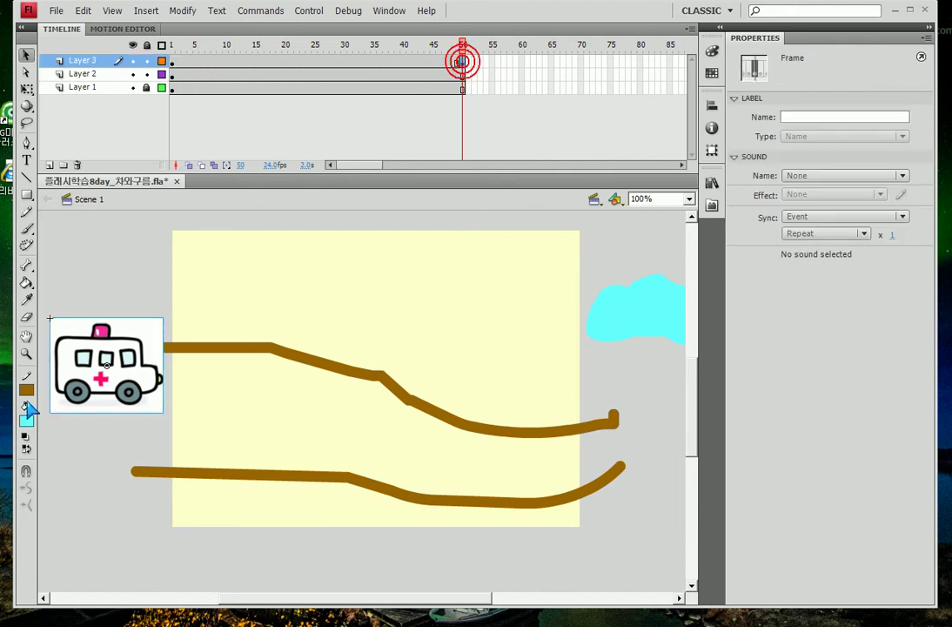
left_click_drag(91, 391, 566, 444)
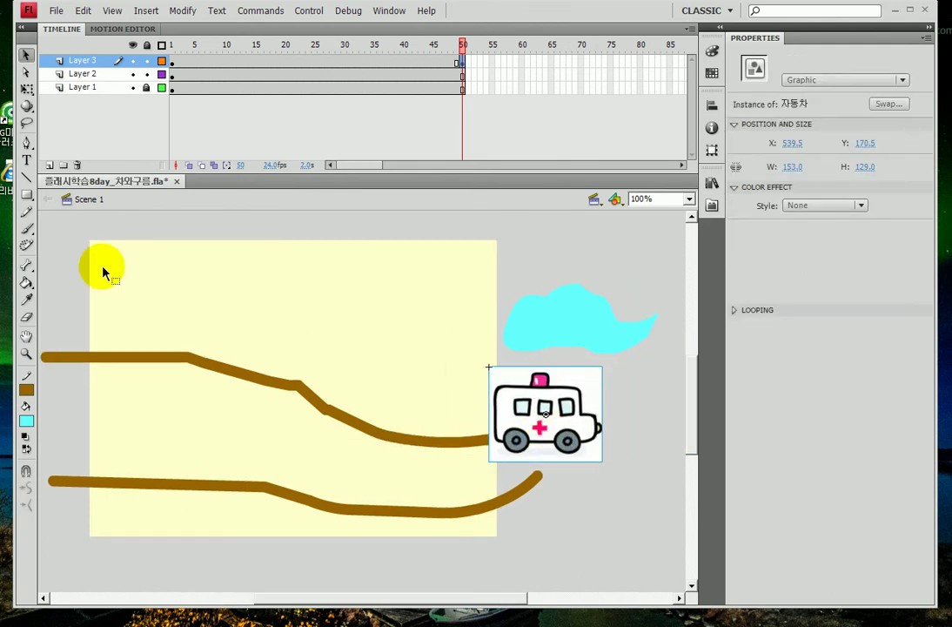
left_click(26, 88)
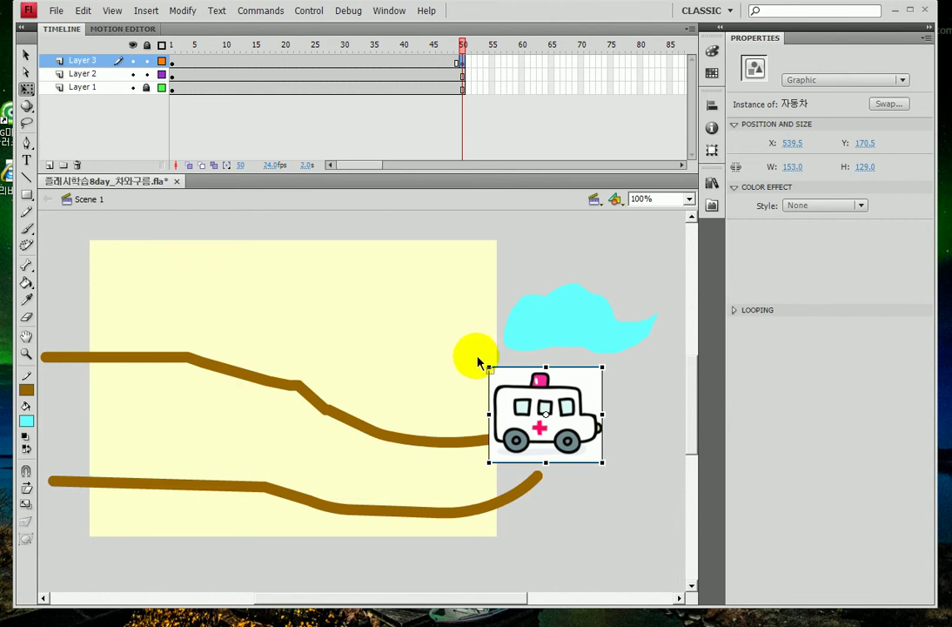
left_click_drag(486, 356, 480, 361)
left_click_drag(568, 404, 587, 406)
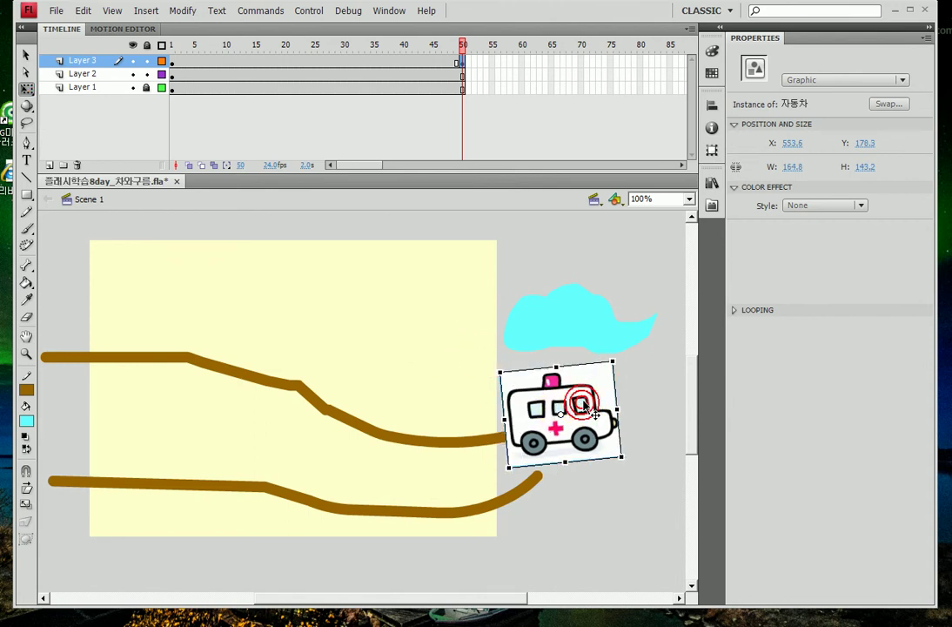
left_click_drag(501, 374, 527, 369)
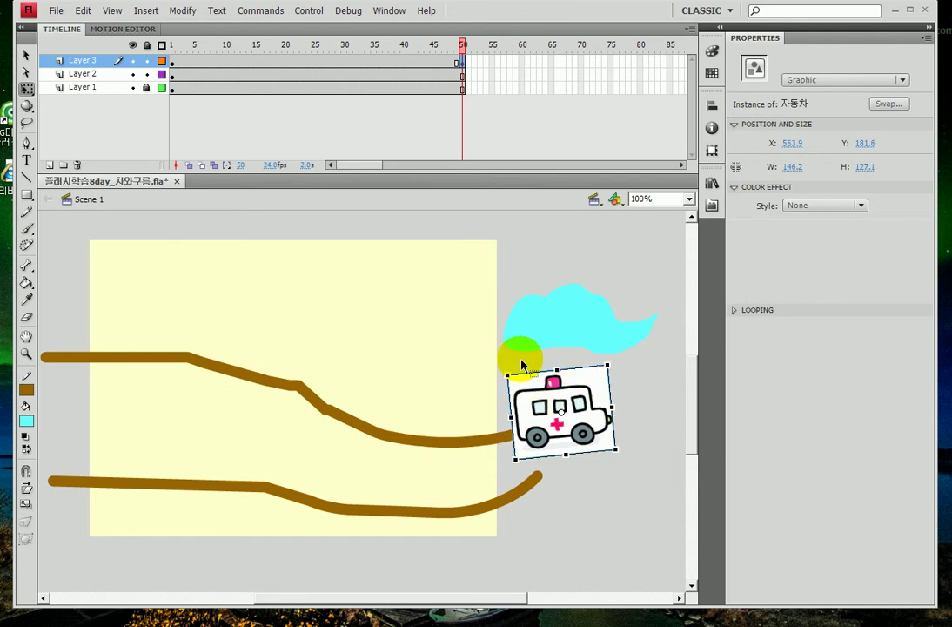
Step: Create a classic tween on Layer 3 between frames 1 and 50, then save the file and test the movie
right_click(327, 61)
left_click(354, 92)
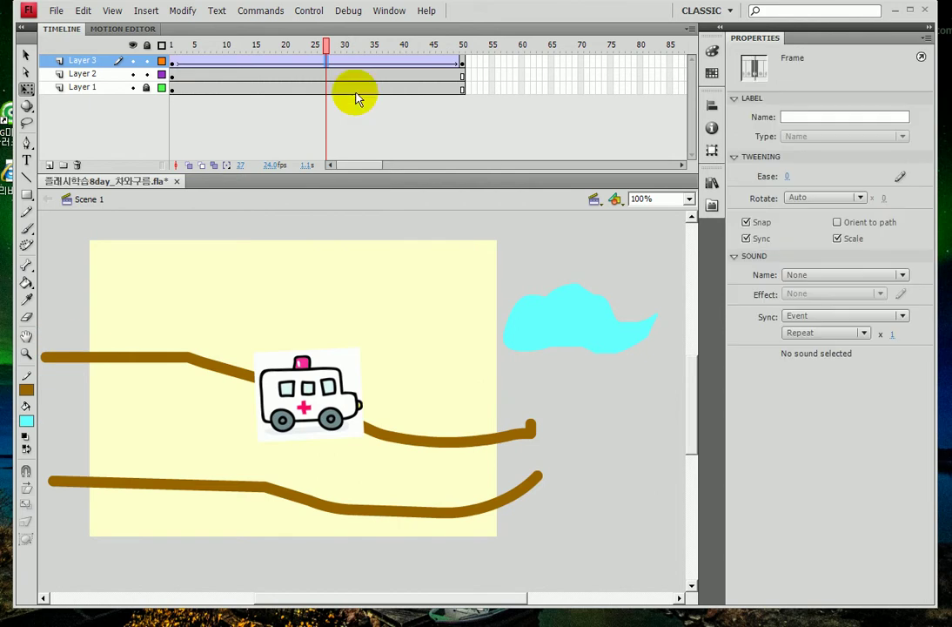
key("ctrl+s")
key("ctrl+Return")
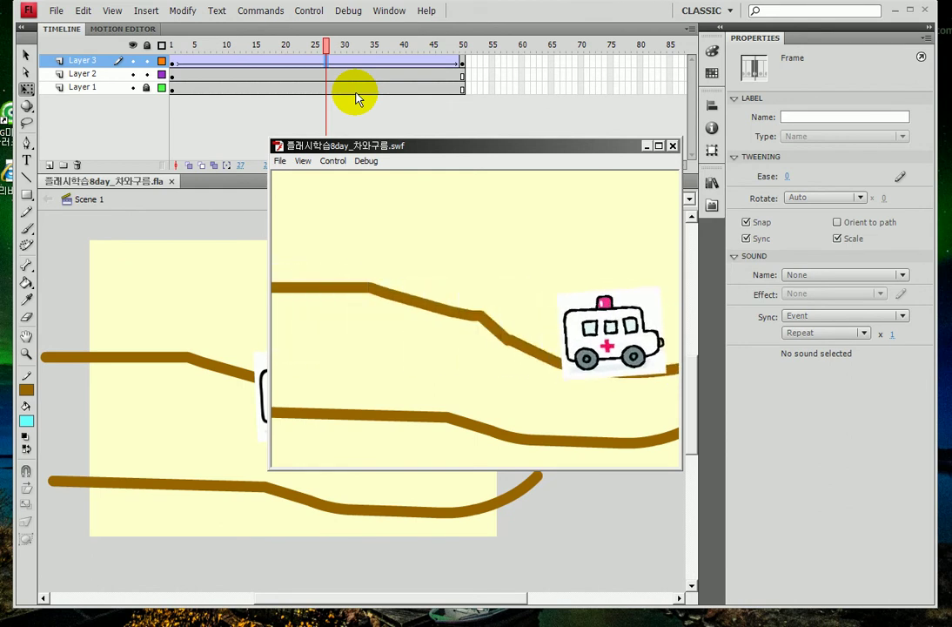
left_click(672, 146)
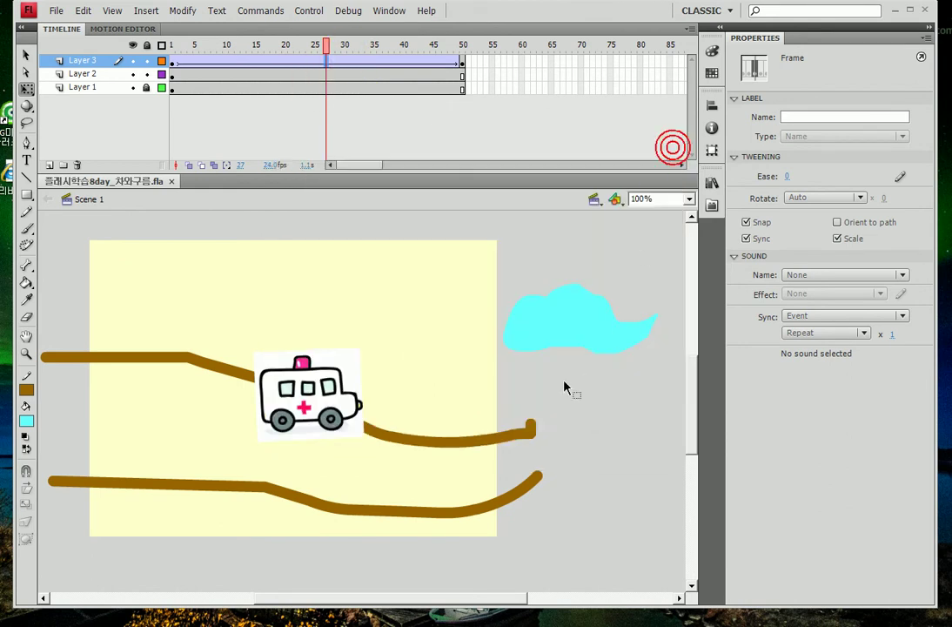
Step: Lower the car at frame 50 of Layer 3 to about Y 199.6 and test the movie
left_click(462, 61)
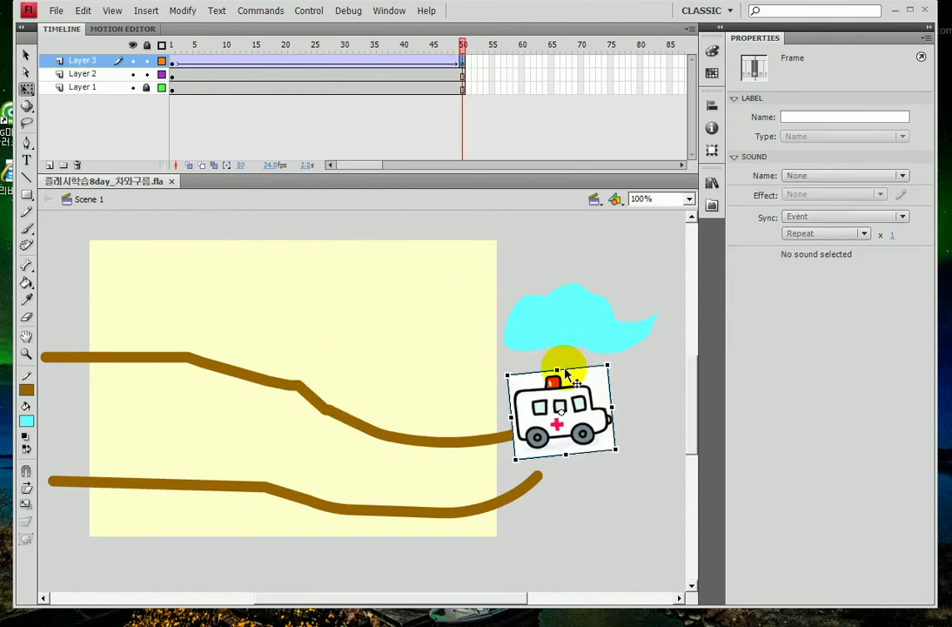
left_click_drag(548, 400, 551, 422)
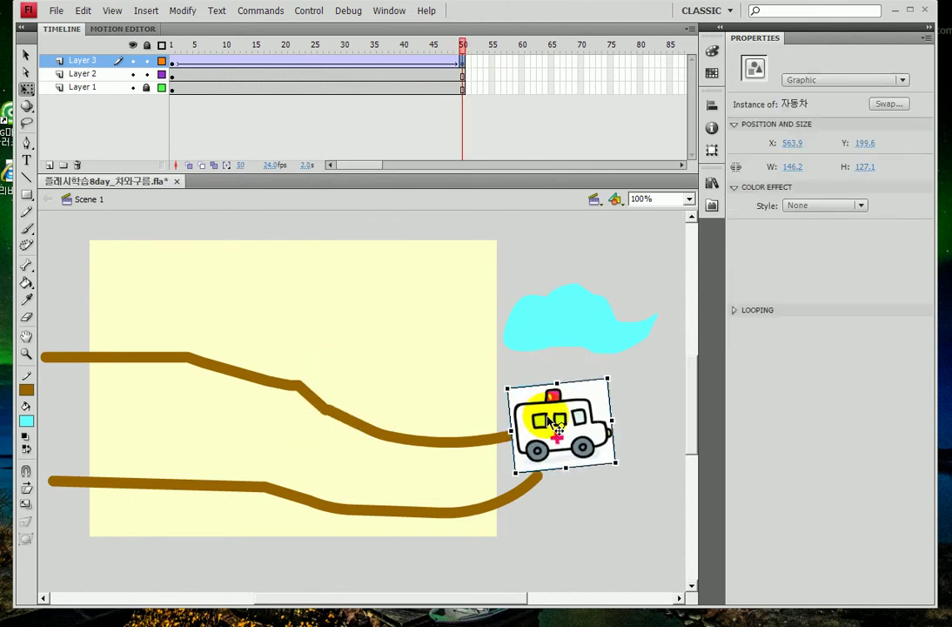
key("ctrl+Return")
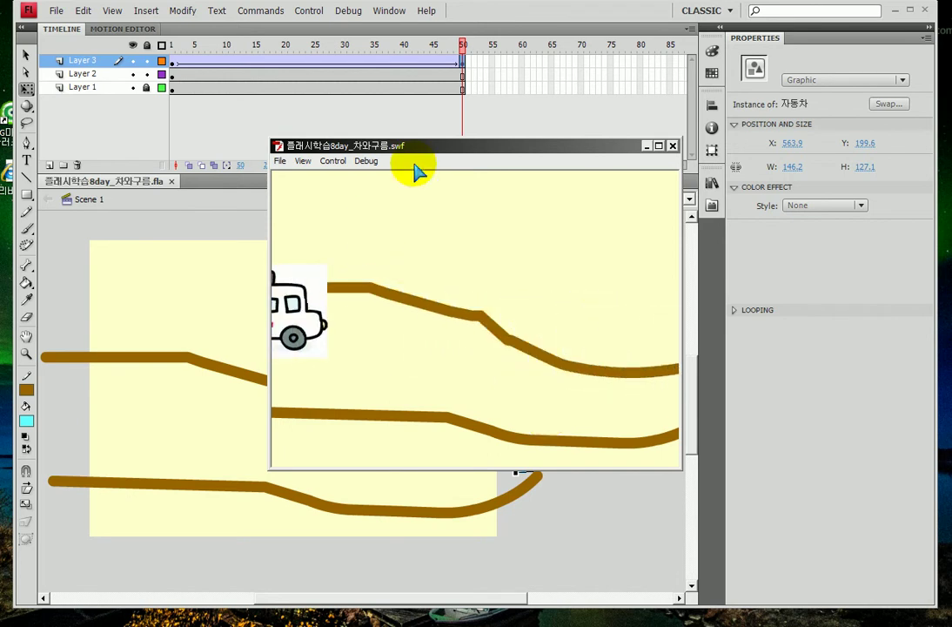
left_click(672, 146)
Step: Insert a keyframe at frame 20 on Layer 3, within the car's tween
left_click(286, 60)
left_click(290, 60)
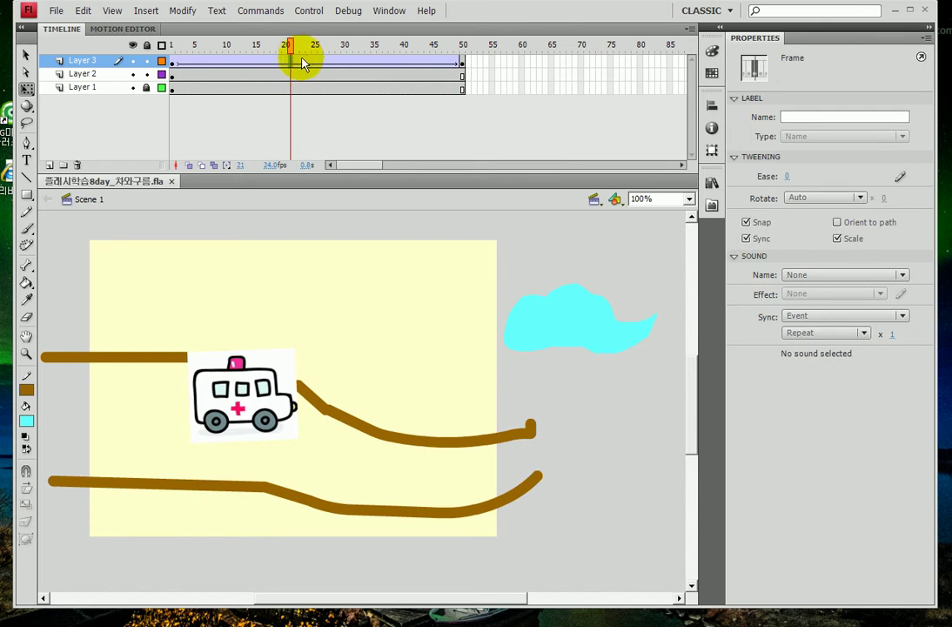
left_click(311, 58)
left_click(283, 48)
left_click(286, 57)
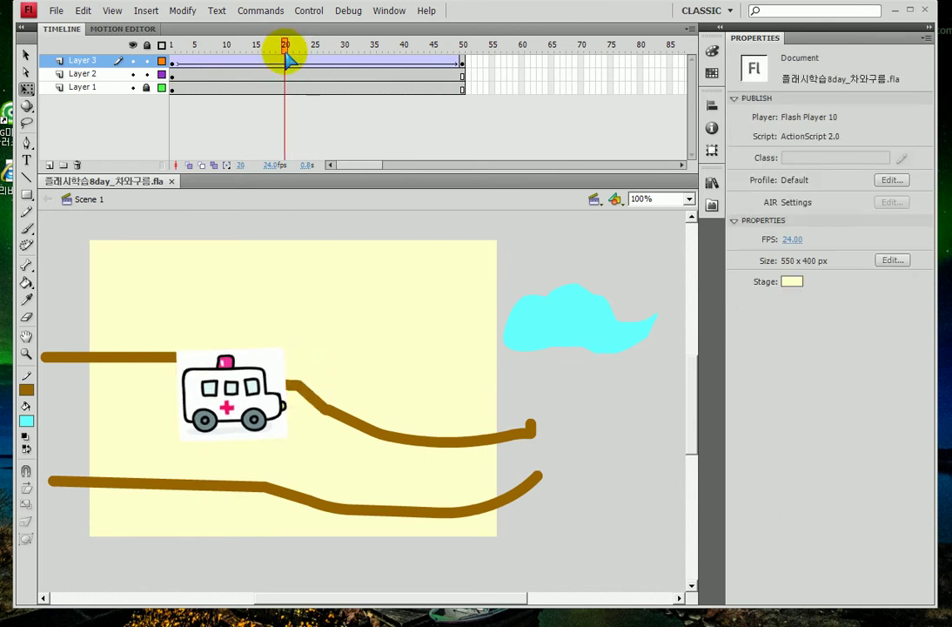
left_click(288, 60)
left_click(287, 57)
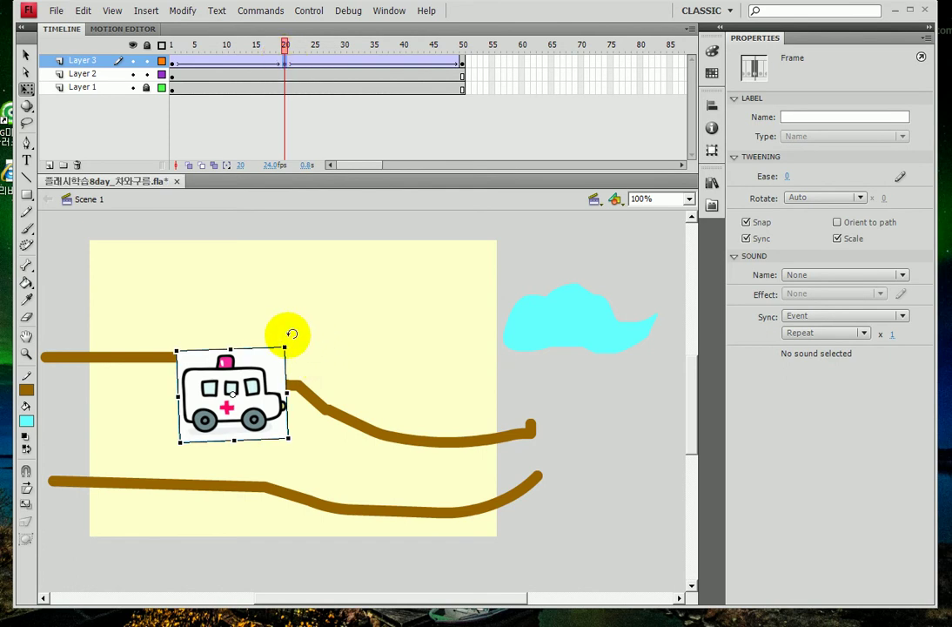
Step: Rotate the car clockwise at frame 20 to follow the road's downhill slope, and test the movie
left_click_drag(291, 336, 280, 355)
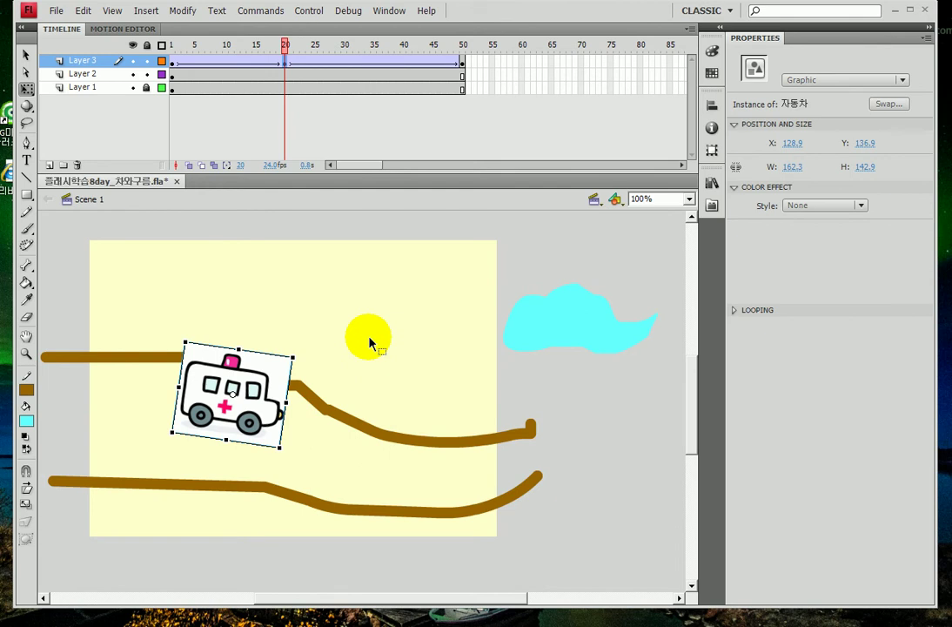
key("ctrl+Return")
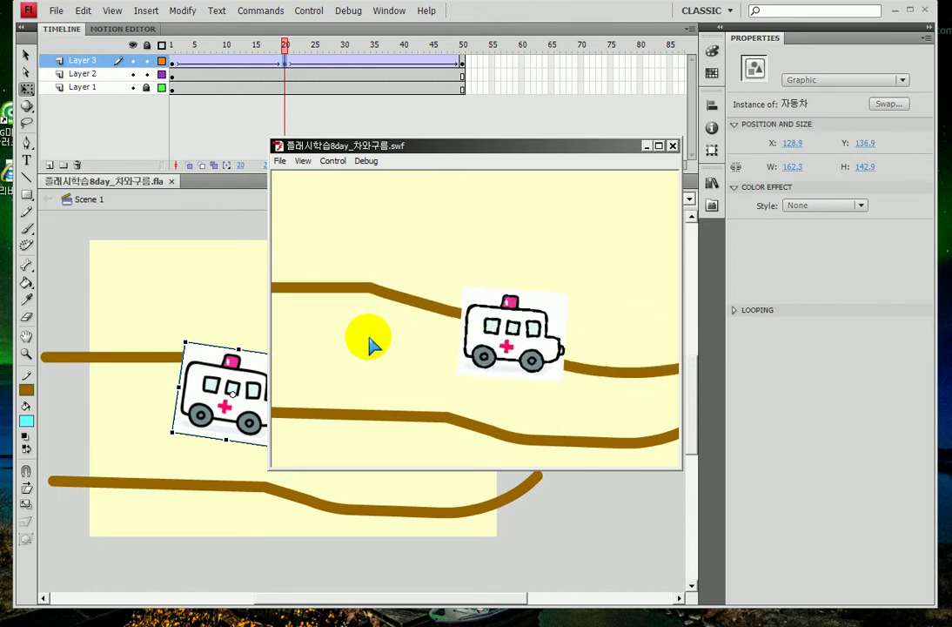
left_click(673, 145)
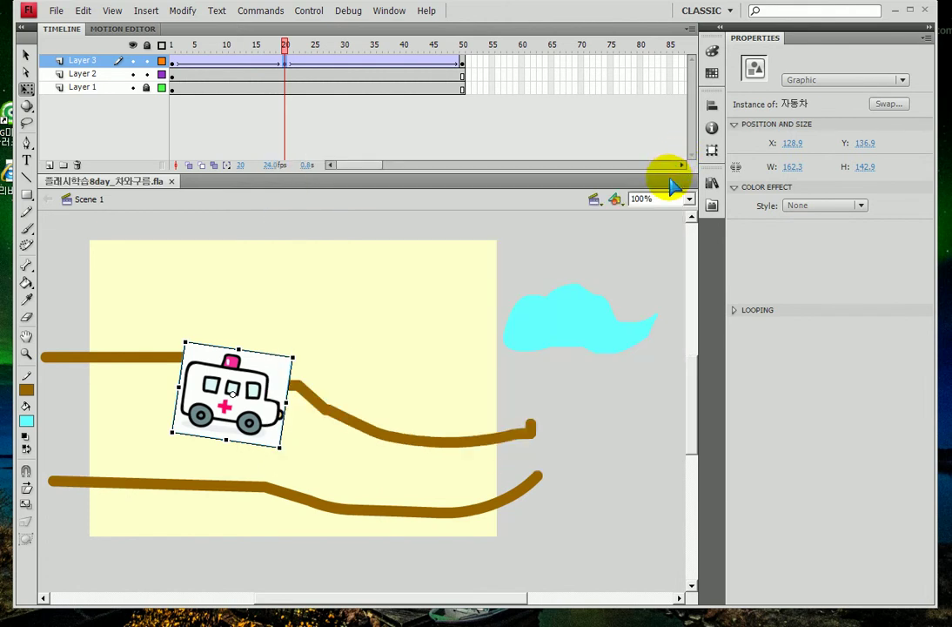
Step: Lower the tilted car at frame 20 to about X 130.9, Y 153.0 and test the movie
left_click_drag(251, 412, 253, 426)
key("ctrl+Return")
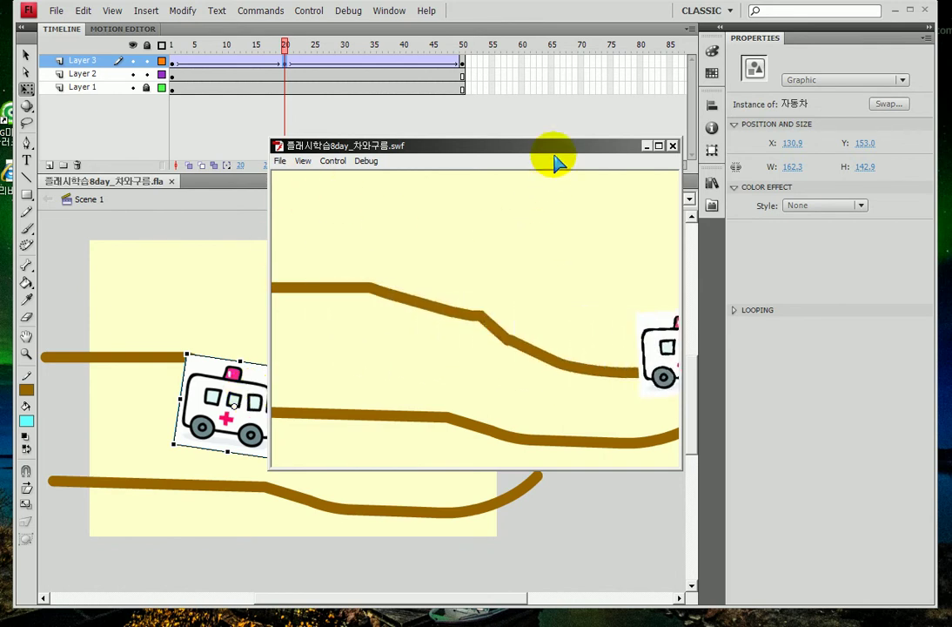
left_click_drag(613, 165, 714, 162)
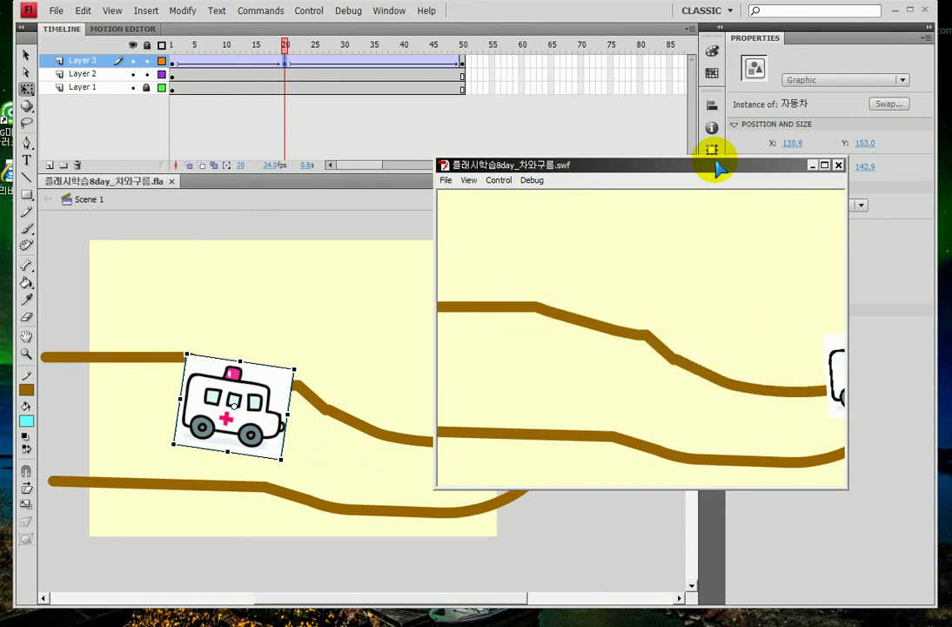
left_click(838, 165)
Step: With Layers 1 and 3 hidden, keyframe the cloud at frame 50 of Layer 2 past the stage's left edge, about X -223.2, Y 29.4
mouse_move(179, 48)
left_mouse_down()
mouse_move(303, 48)
mouse_move(189, 48)
left_mouse_up()
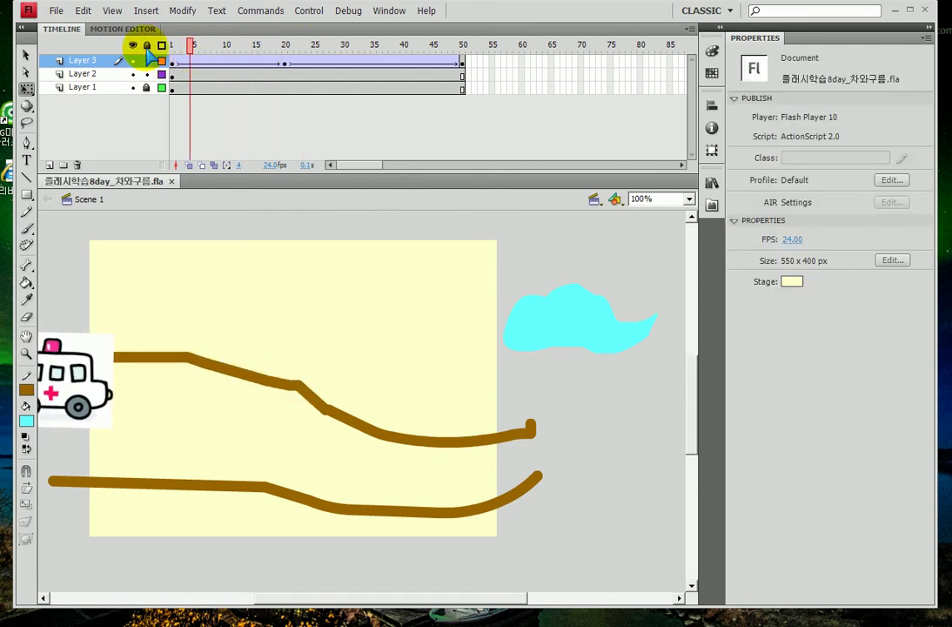
left_click(133, 44)
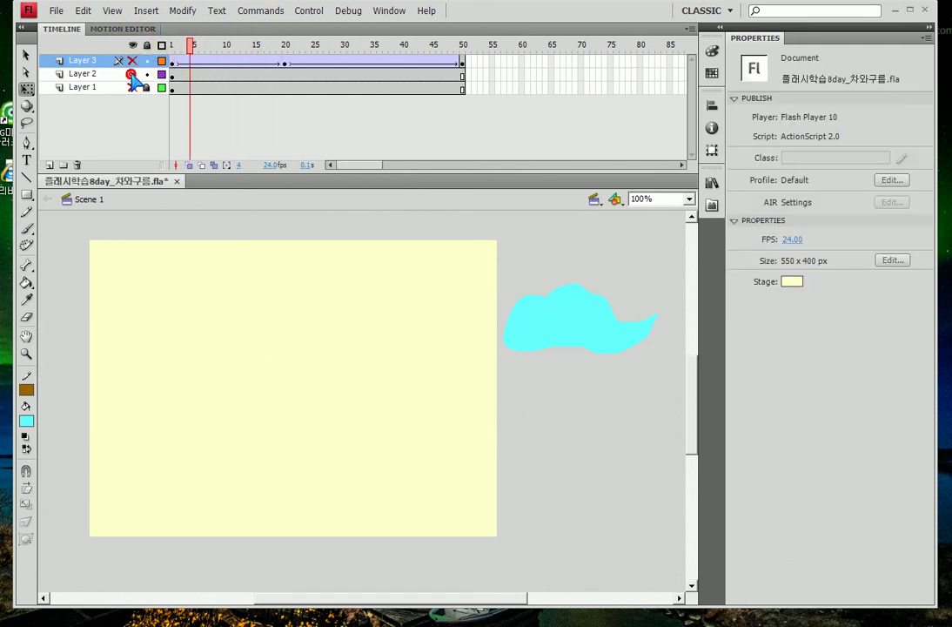
left_click(173, 76)
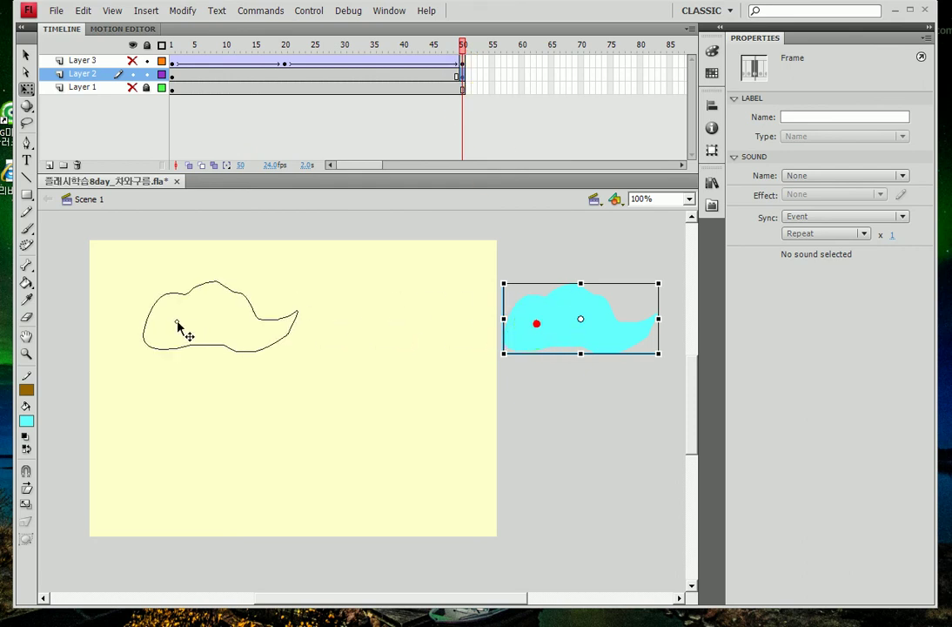
left_click(219, 383)
left_click_drag(173, 322, 173, 321)
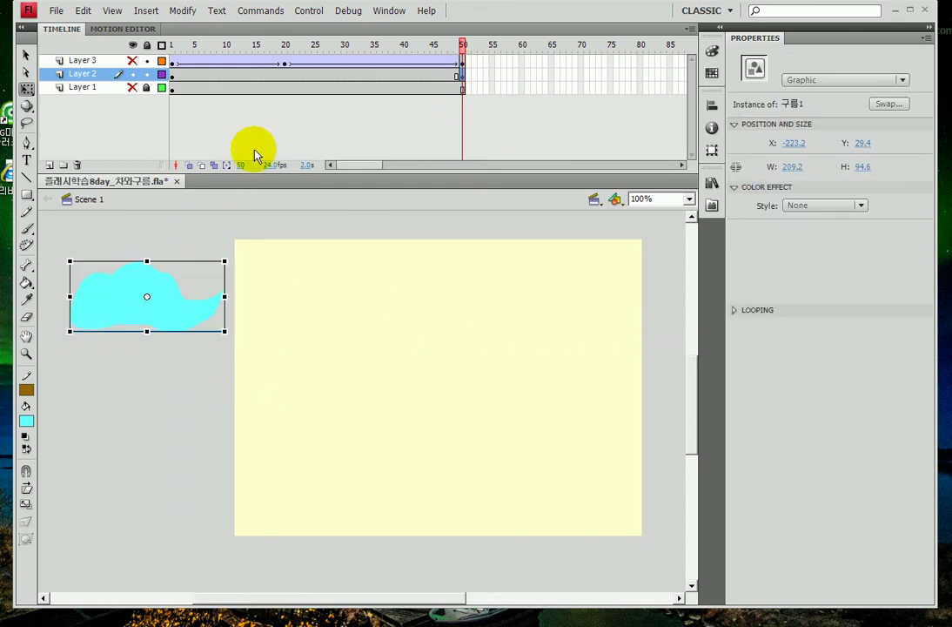
Step: Create a classic tween for the cloud on Layer 2 between frames 1 and 50, and test the movie
right_click(332, 74)
left_click(369, 108)
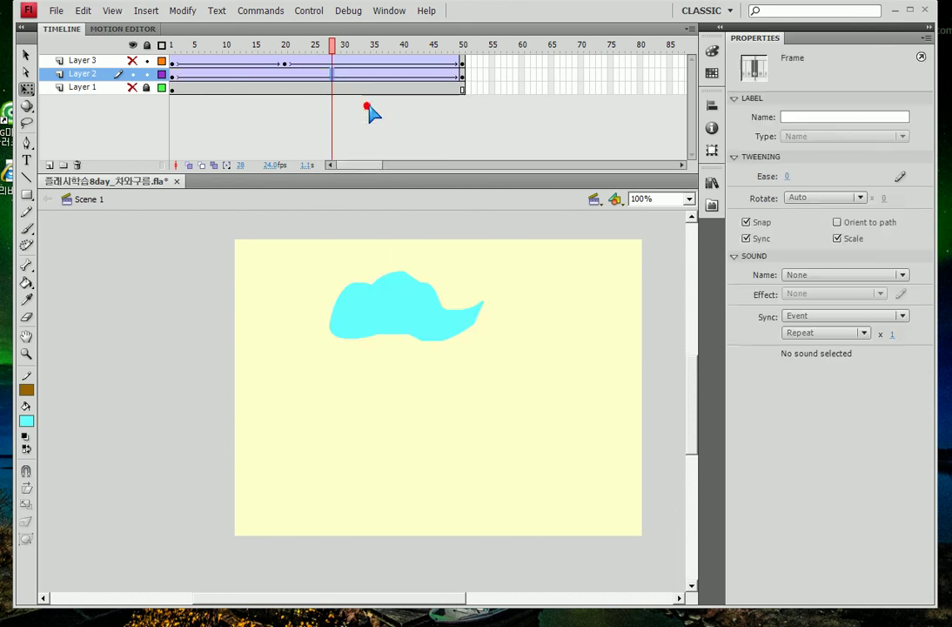
key("ctrl+Return")
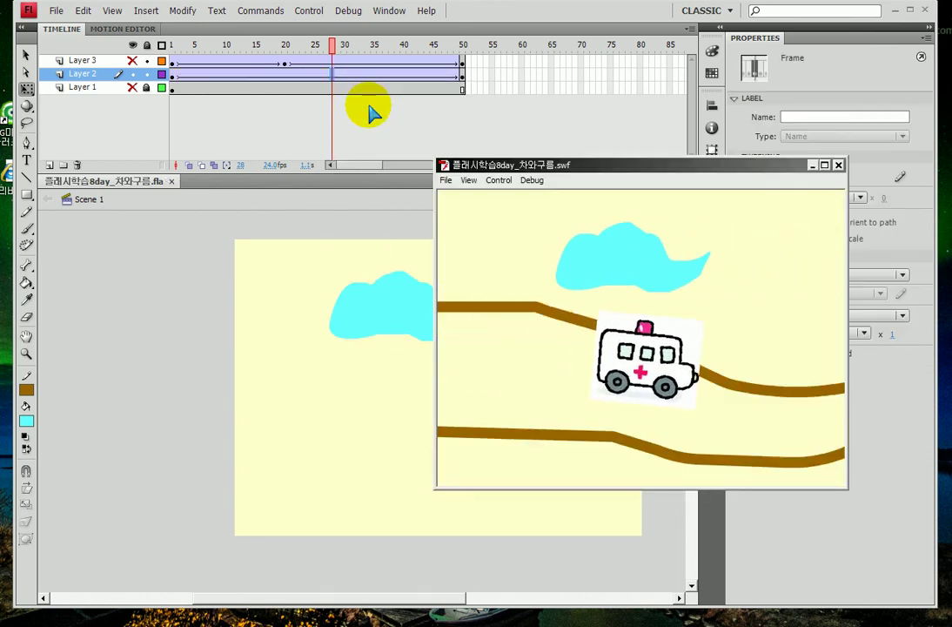